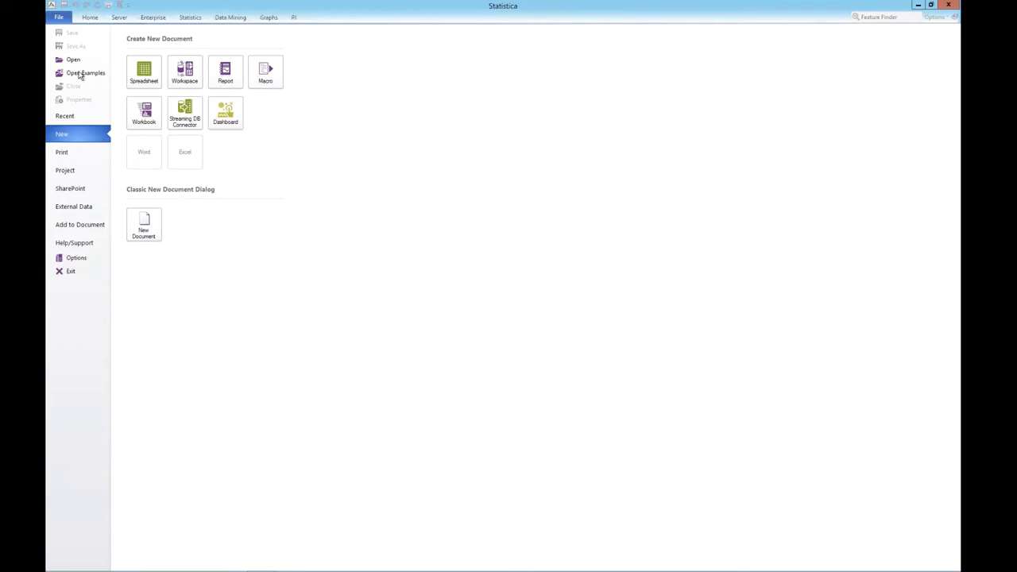
Step: Open the CreditScoring.sta spreadsheet from the example Datasets folder and reposition its data window
left_click(82, 73)
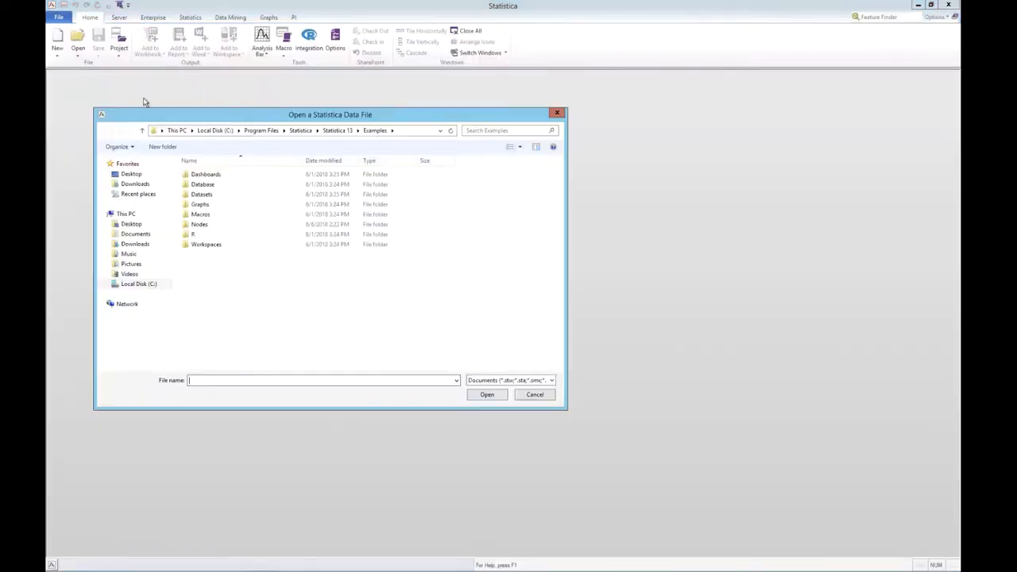
double_click(202, 195)
left_click(213, 296)
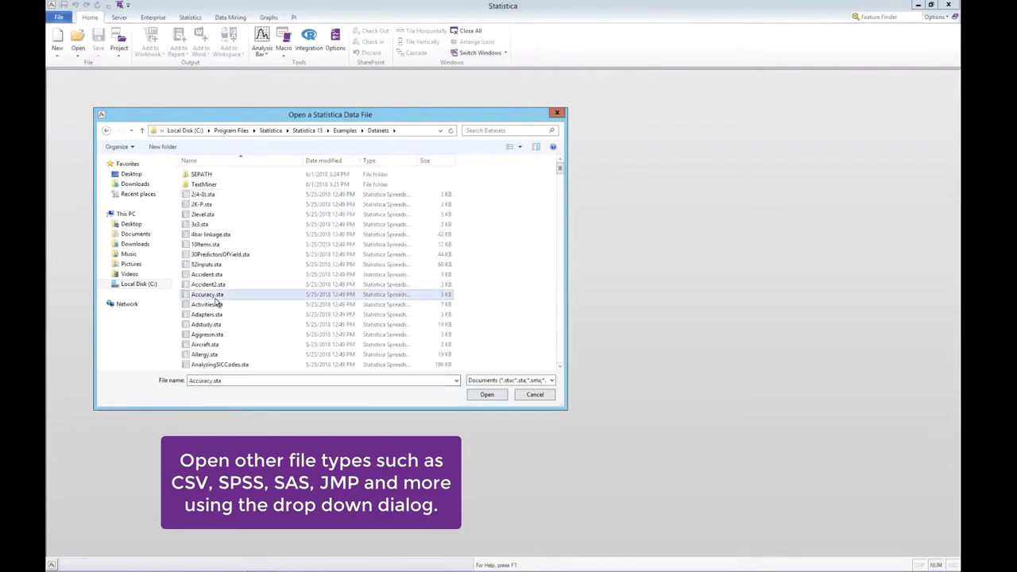
type("cre")
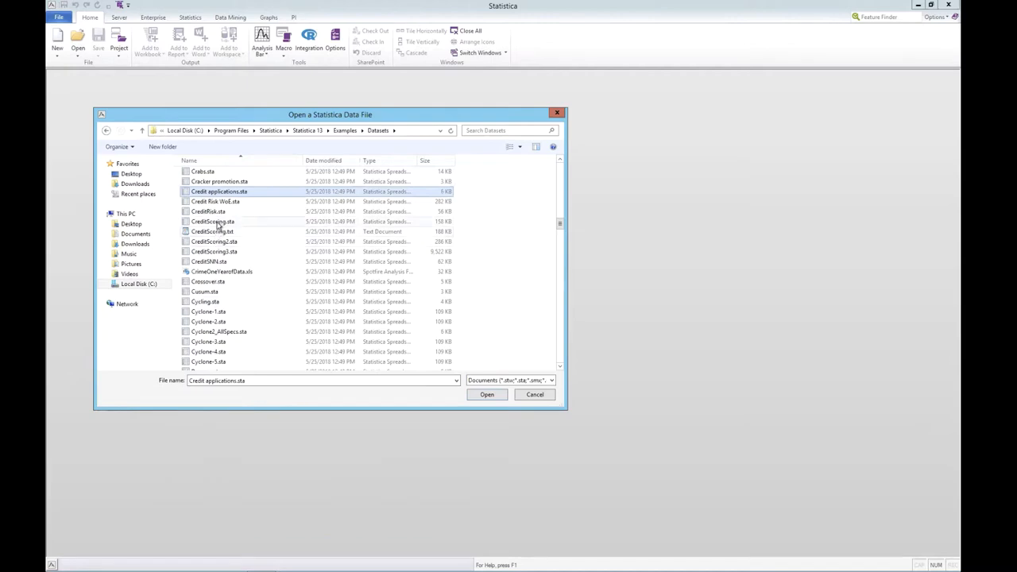
double_click(213, 222)
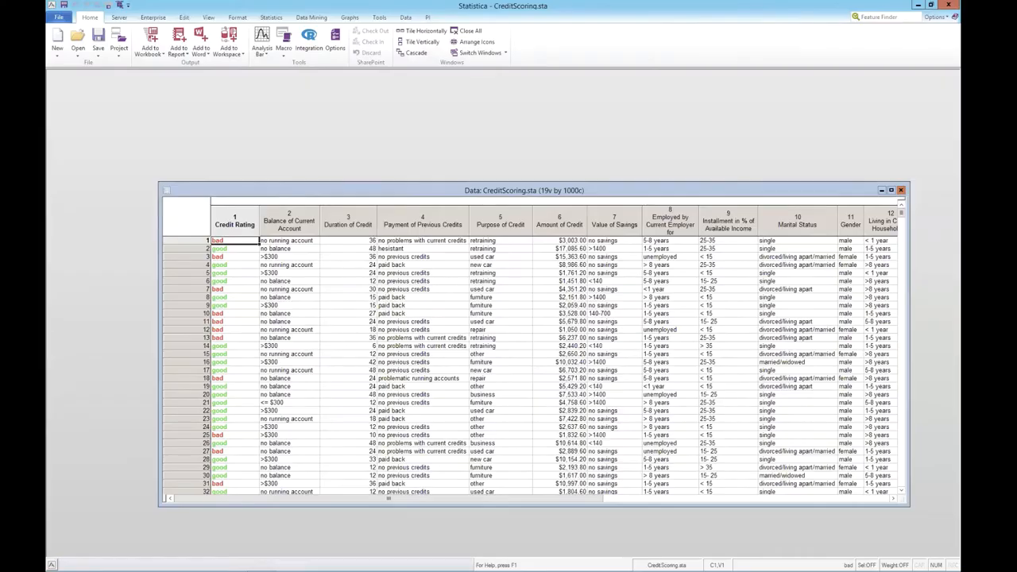
left_click_drag(450, 188, 386, 150)
Step: Review the specifications of all variables starting from Credit Rating, enlarging the editor to show every column, and close it without changes
left_click(176, 185)
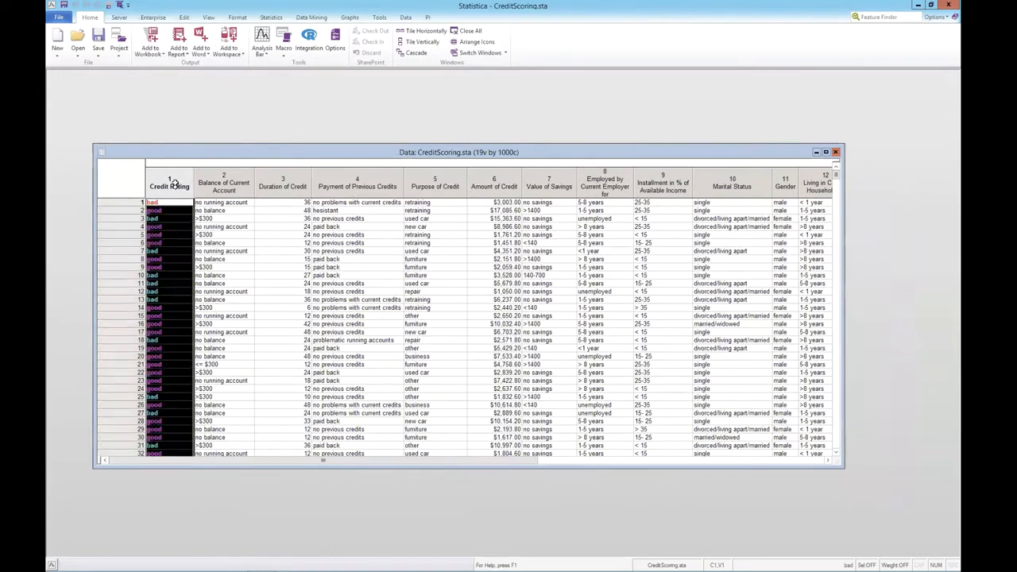
double_click(176, 184)
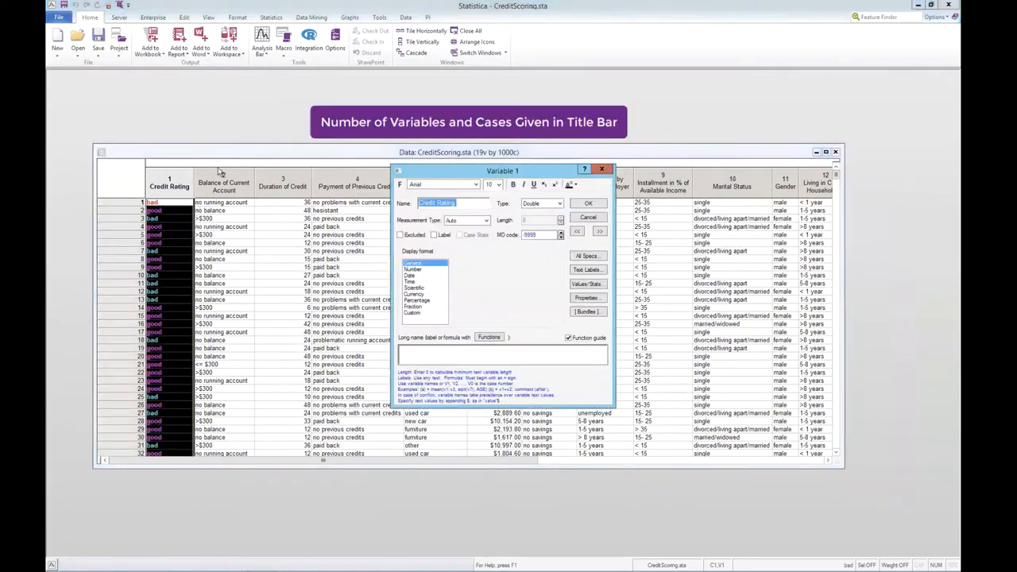
left_click(588, 257)
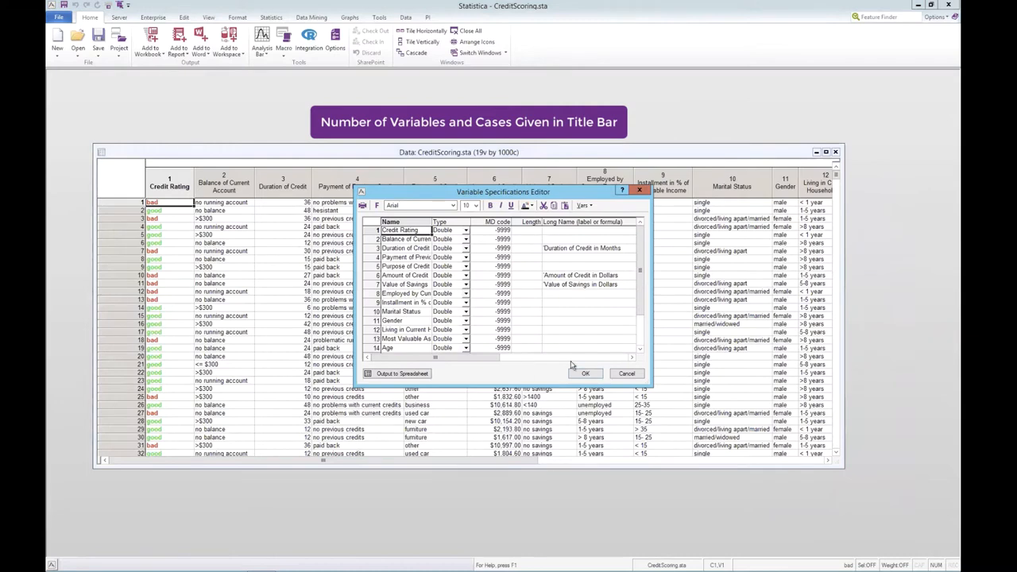
left_click_drag(649, 385, 888, 493)
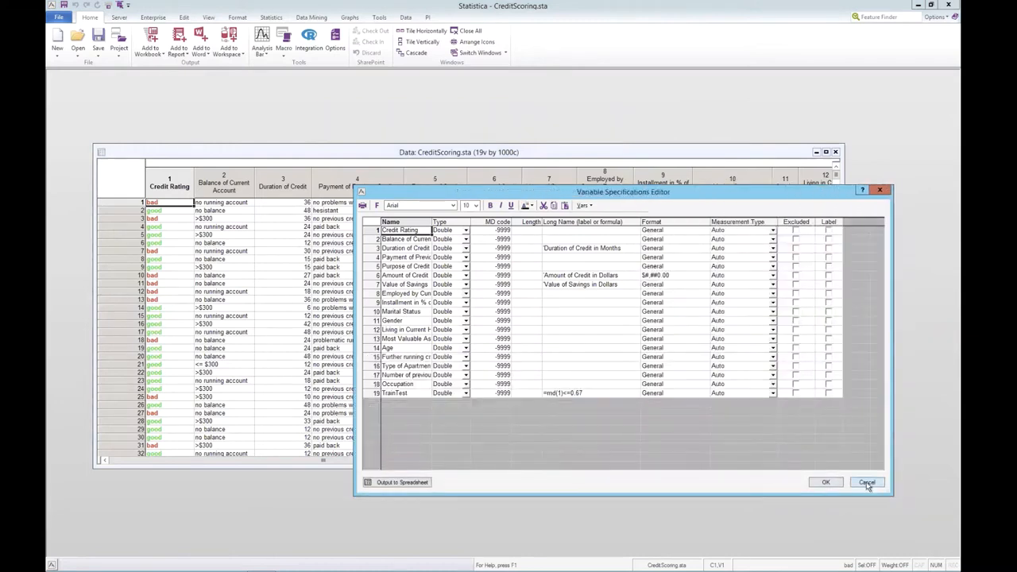
left_click(867, 483)
Step: Inspect the text labels of the Balance of Current Account variable and close the editor without changes
left_click(287, 186)
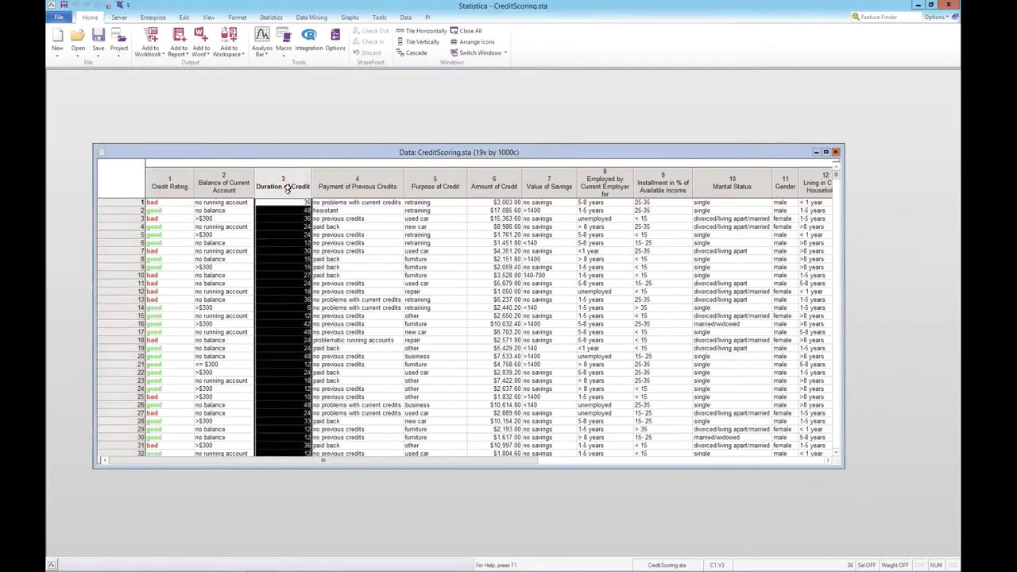
double_click(234, 183)
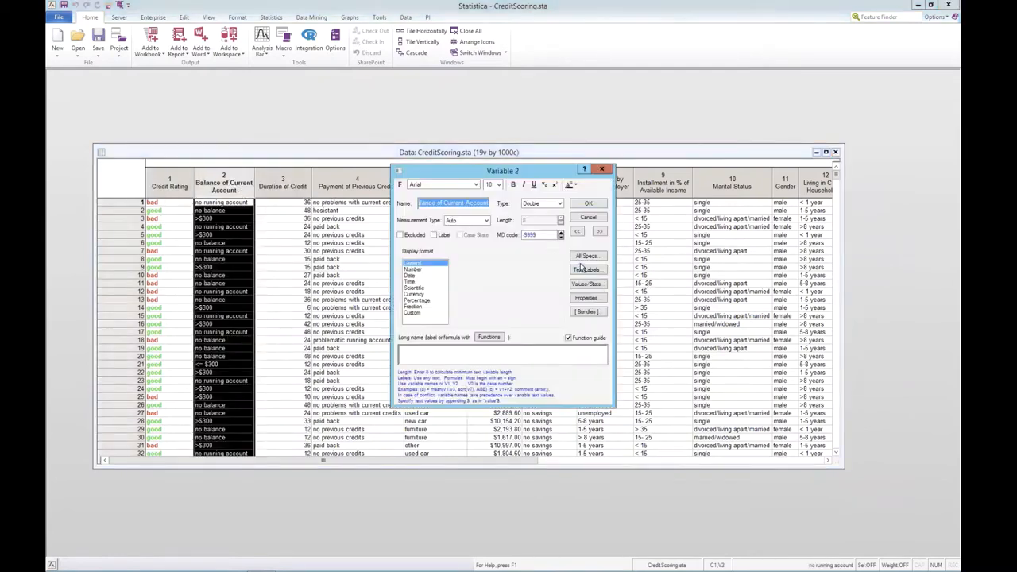
left_click(586, 270)
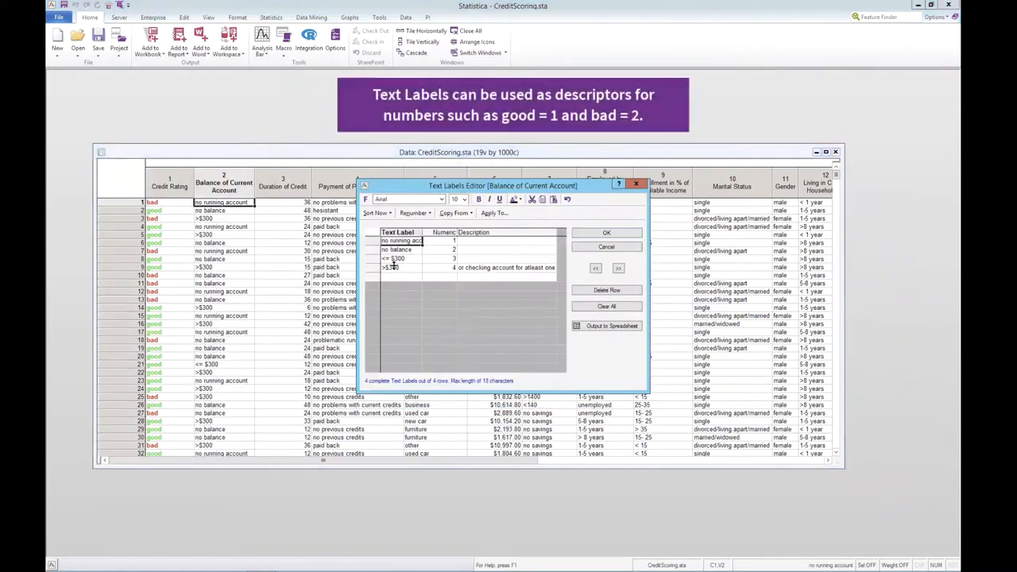
left_click(606, 247)
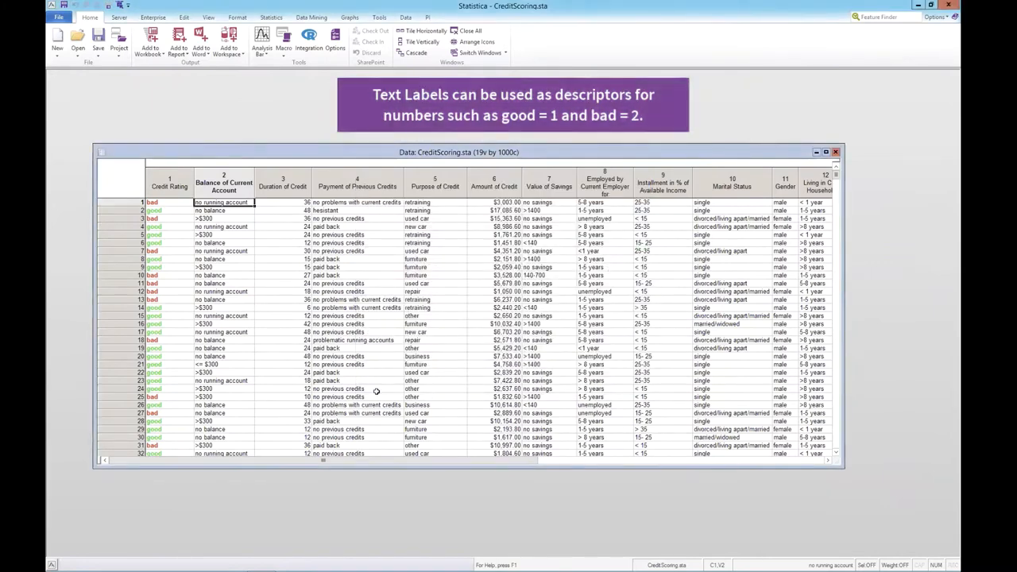
Step: Check which export file types are available for saving the CreditScoring spreadsheet, and leave without saving
left_click(62, 18)
left_click(71, 45)
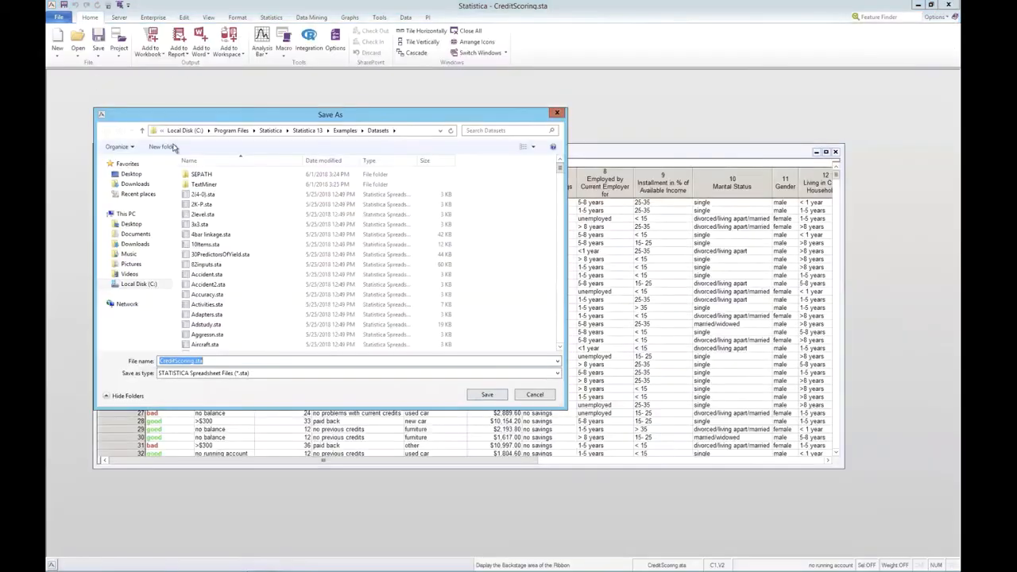
left_click(250, 373)
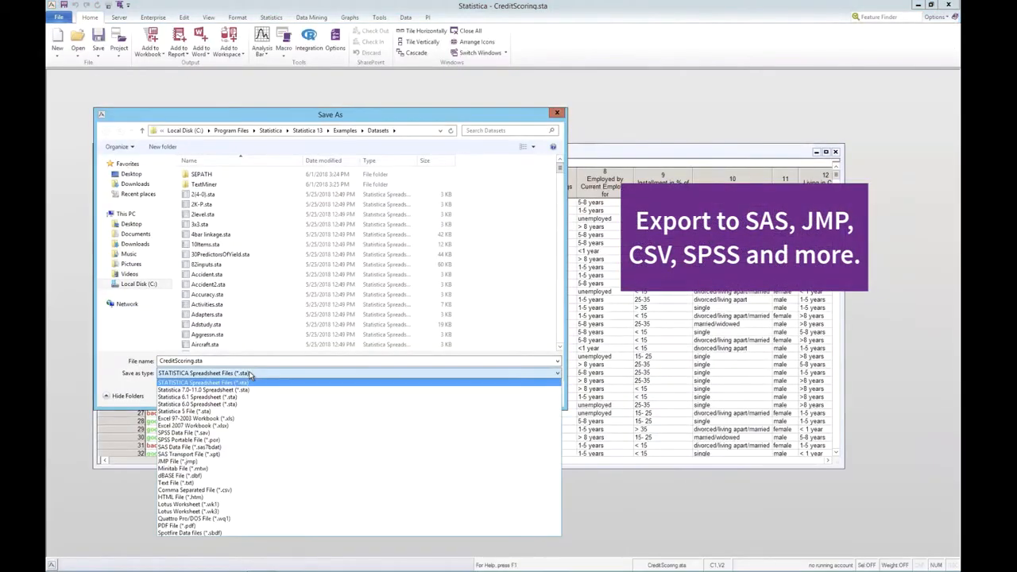
left_click(250, 374)
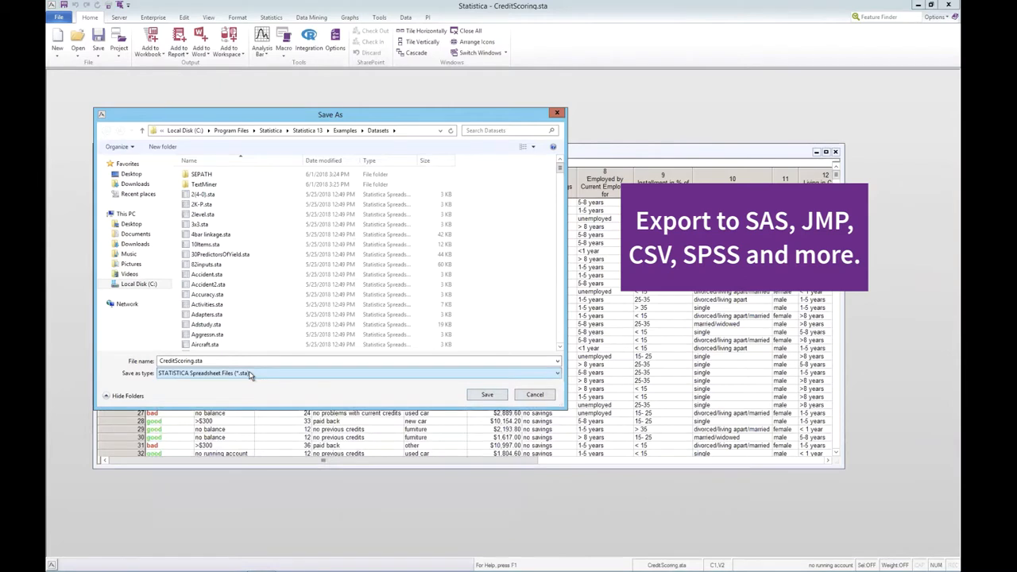
left_click(532, 400)
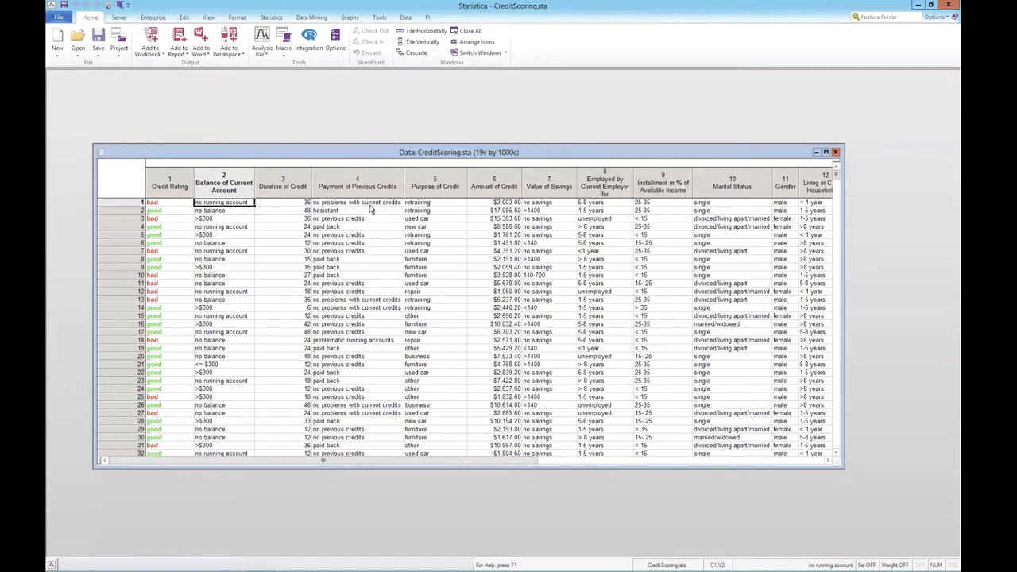
left_click(273, 19)
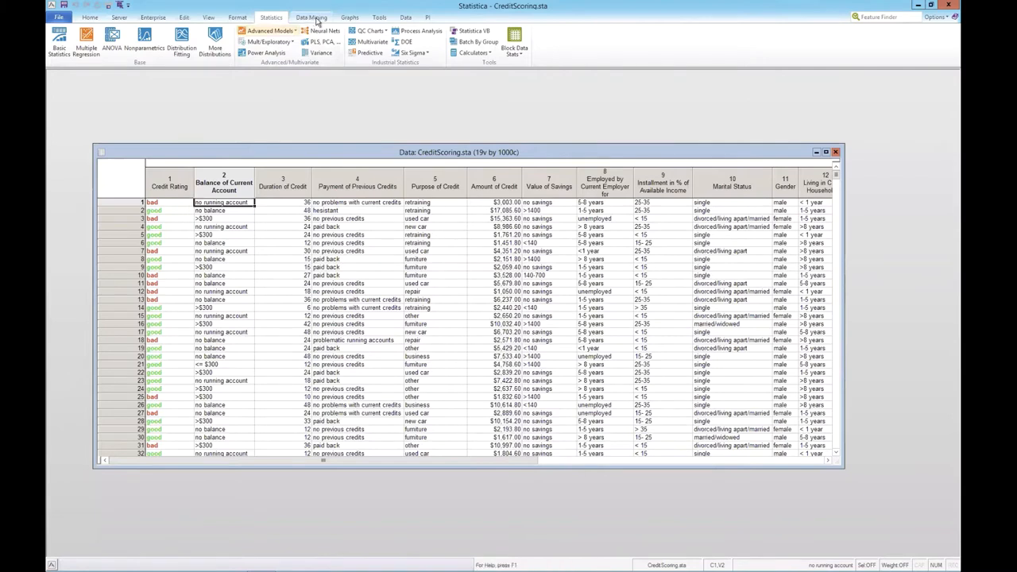
left_click(312, 18)
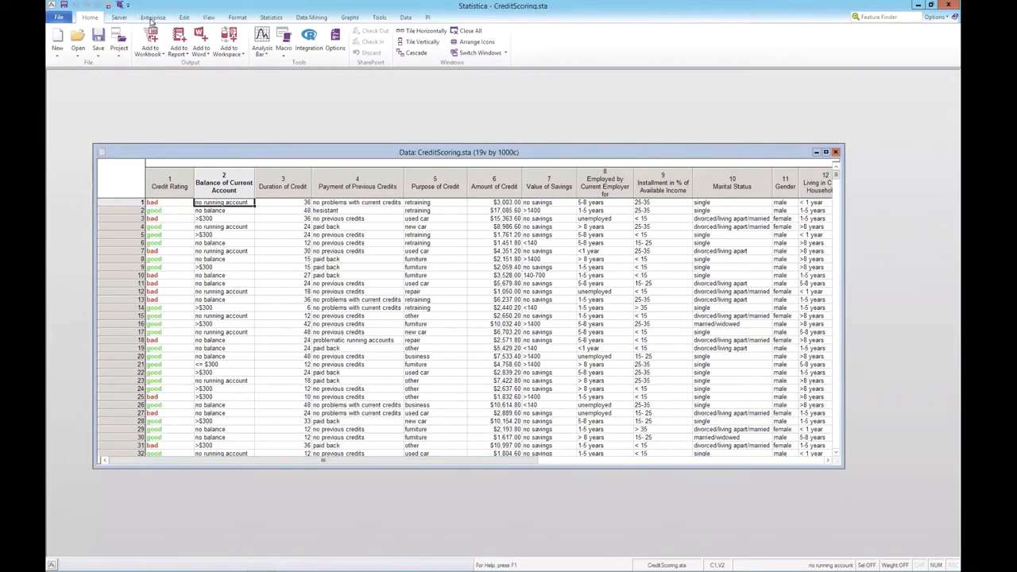
Step: Add the CreditScoring spreadsheet to a new workspace and maximize the workspace window
left_click(231, 50)
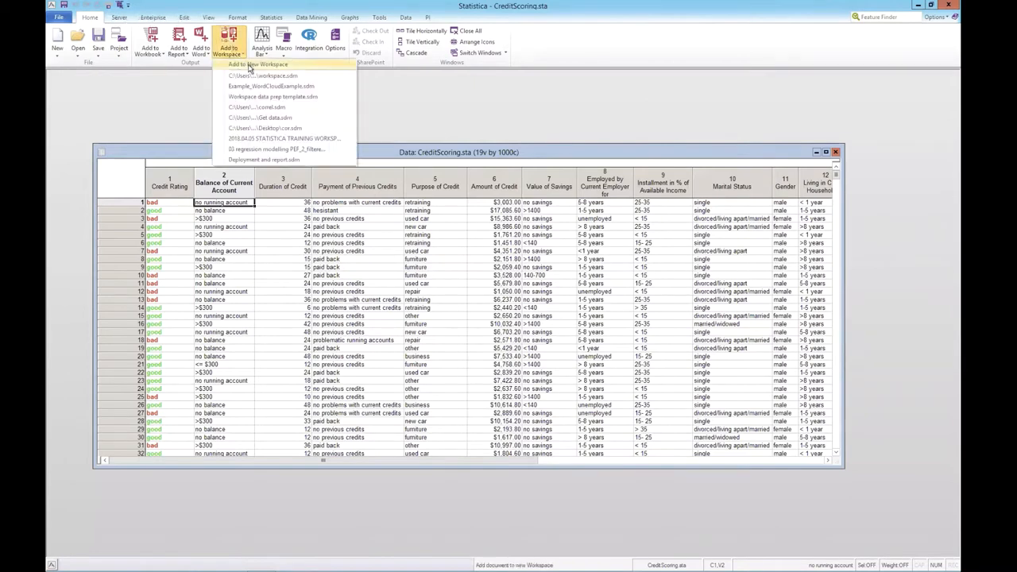
left_click(257, 92)
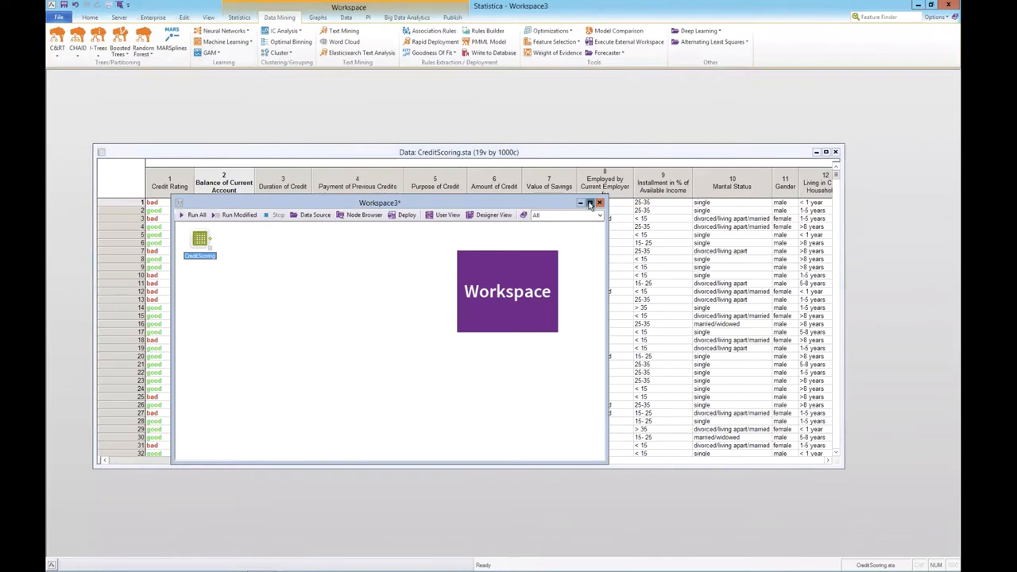
left_click(589, 204)
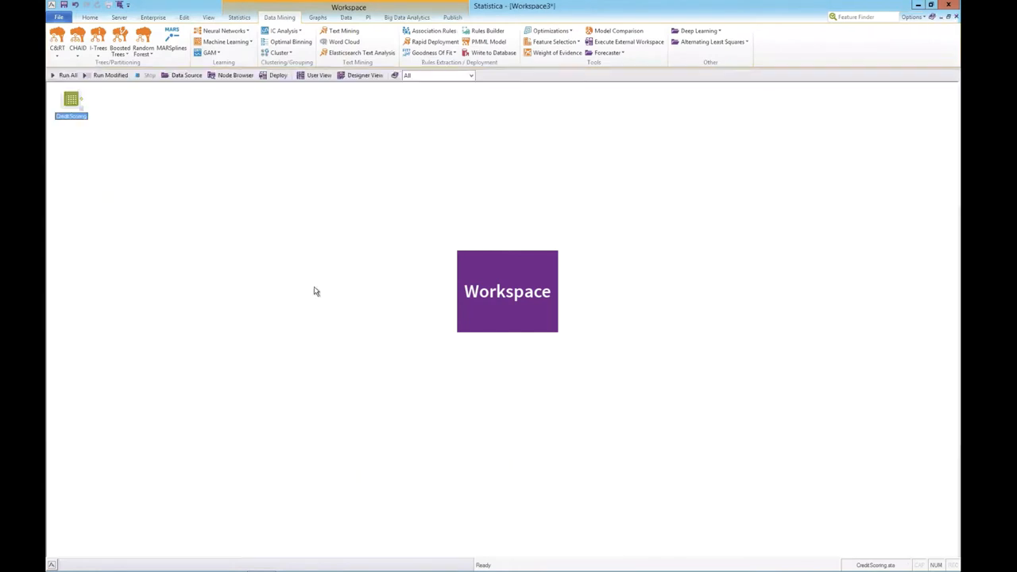
Step: Add a Filter Sparse Data node from the Filter/Recode data transformations to the workspace
left_click(346, 17)
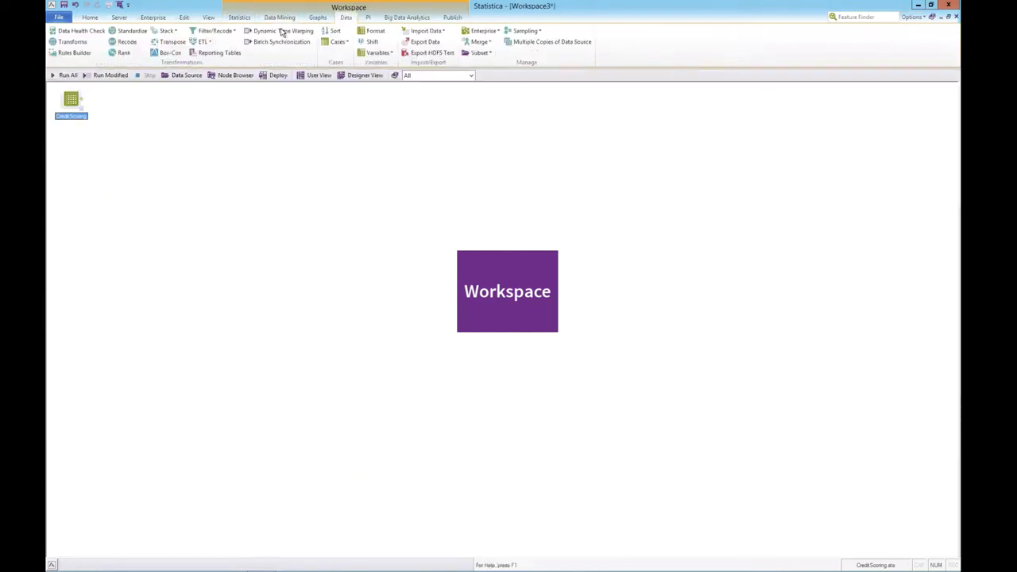
left_click(222, 32)
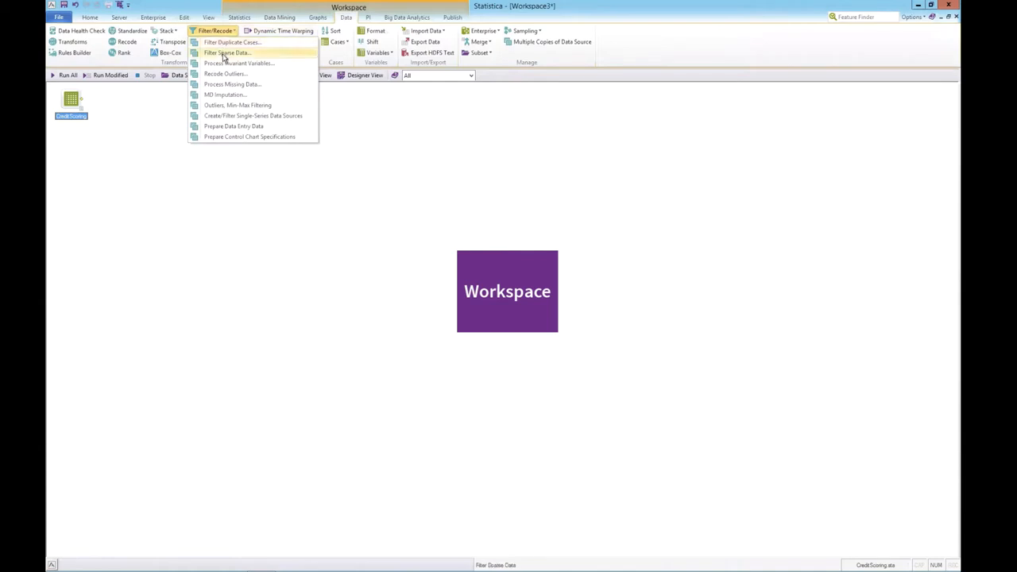
left_click(225, 54)
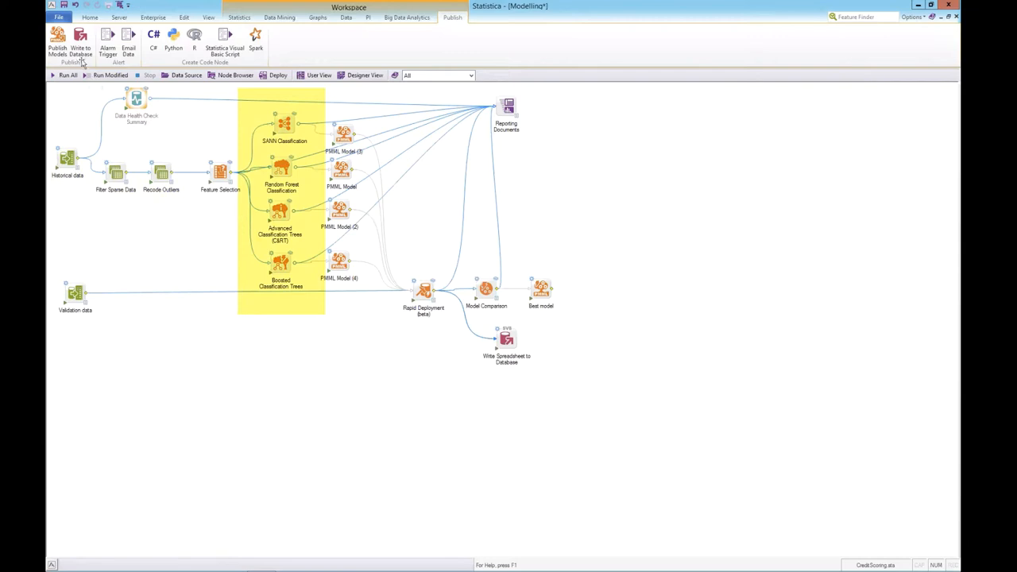
Step: Check the file types offered for saving the Modelling workspace, and leave without saving
left_click(63, 18)
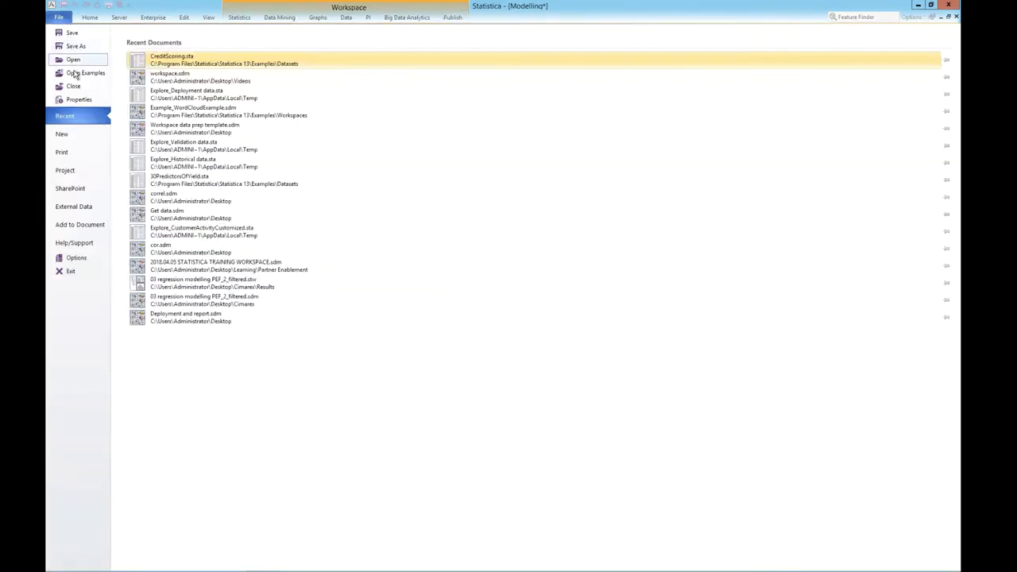
left_click(80, 49)
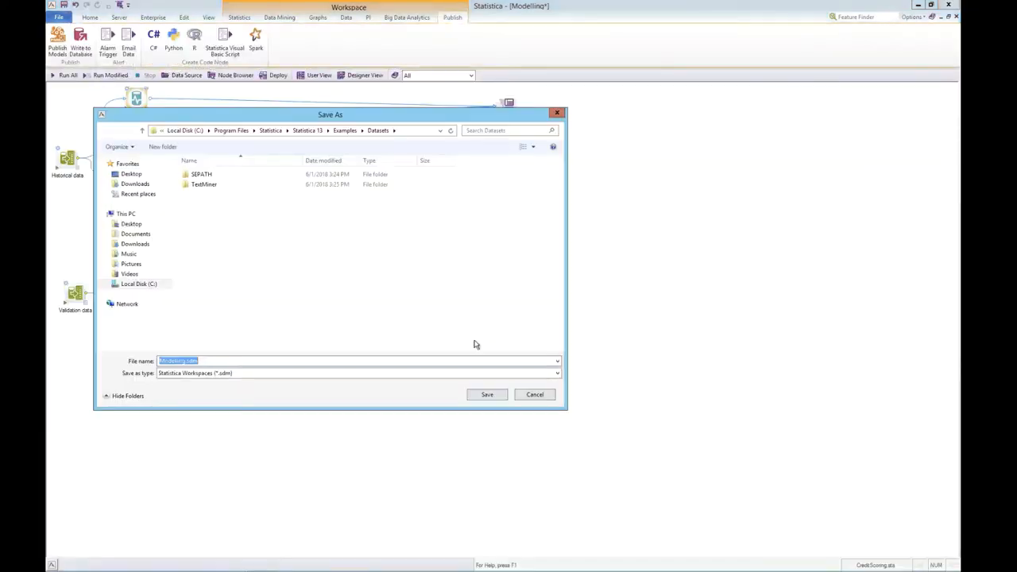
left_click(558, 373)
left_click(556, 383)
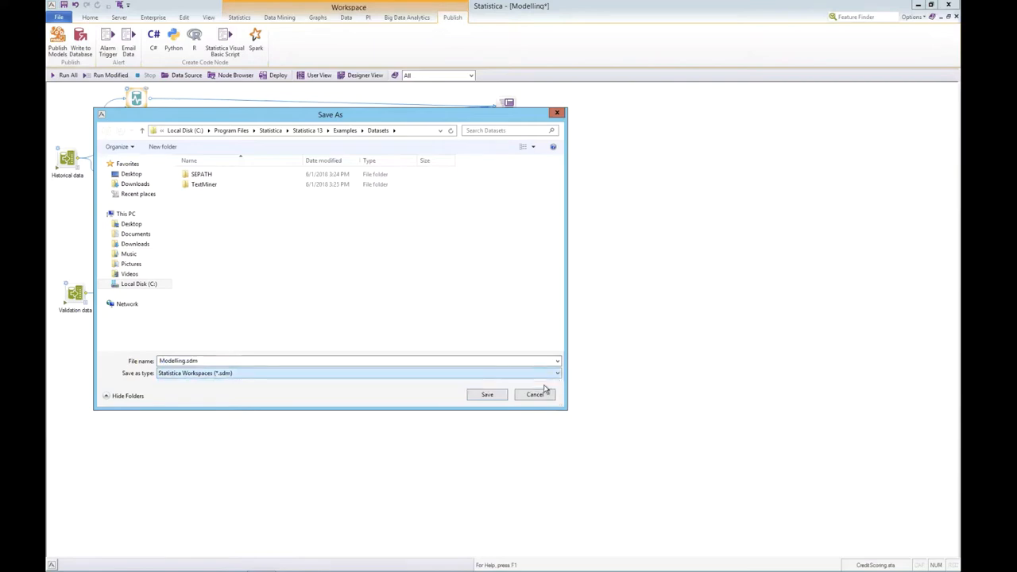
left_click(544, 397)
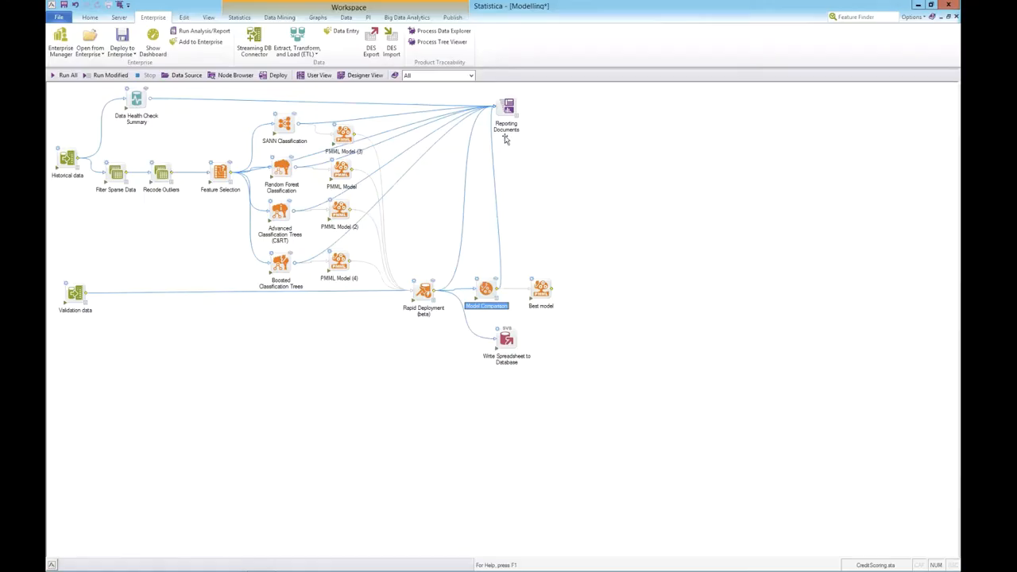
Step: Open the Reporting Documents results of the Modelling workspace and view the Feature Selection importance plot
double_click(518, 115)
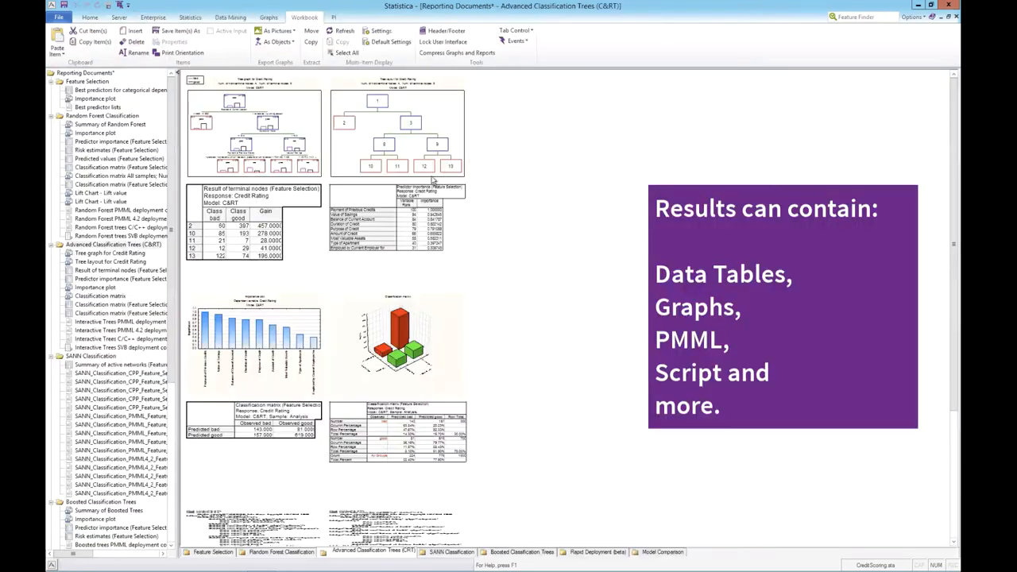
left_click(109, 91)
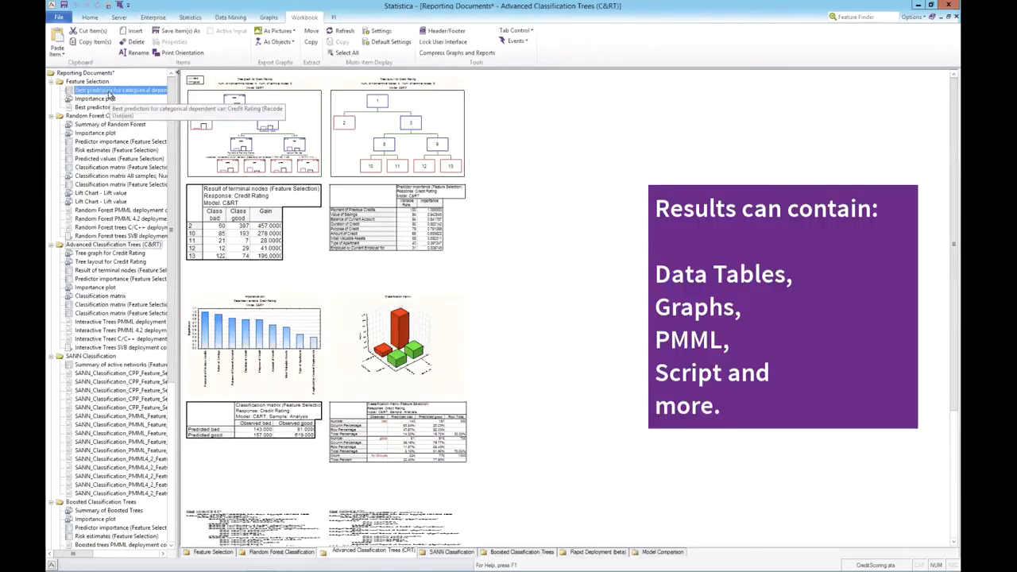
left_click(100, 99)
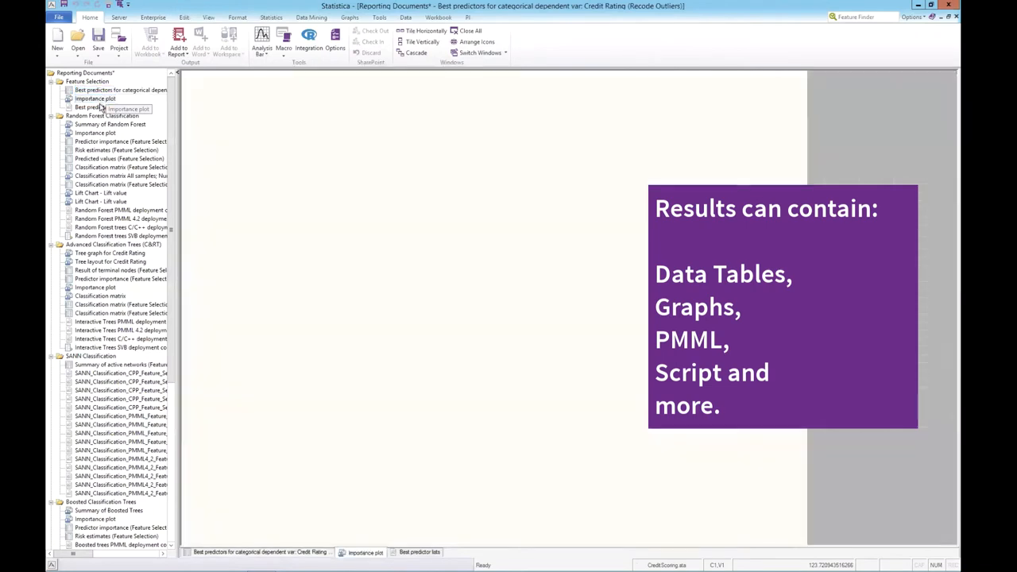
Step: Collapse the Random Forest, C&RT and SANN result folders, and view the Rapid Deployment Lift Chart - Response %
left_click(51, 116)
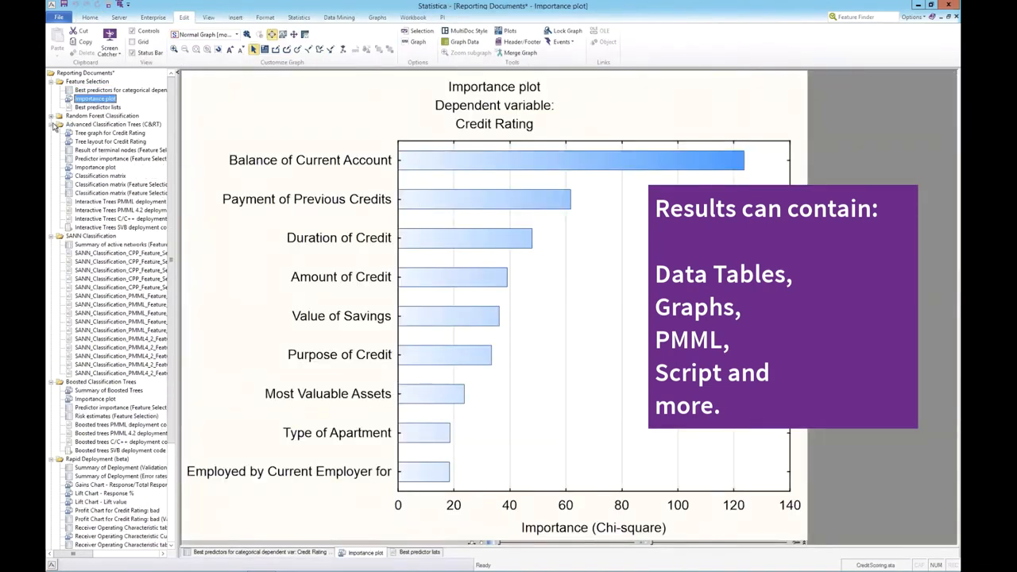
left_click(53, 125)
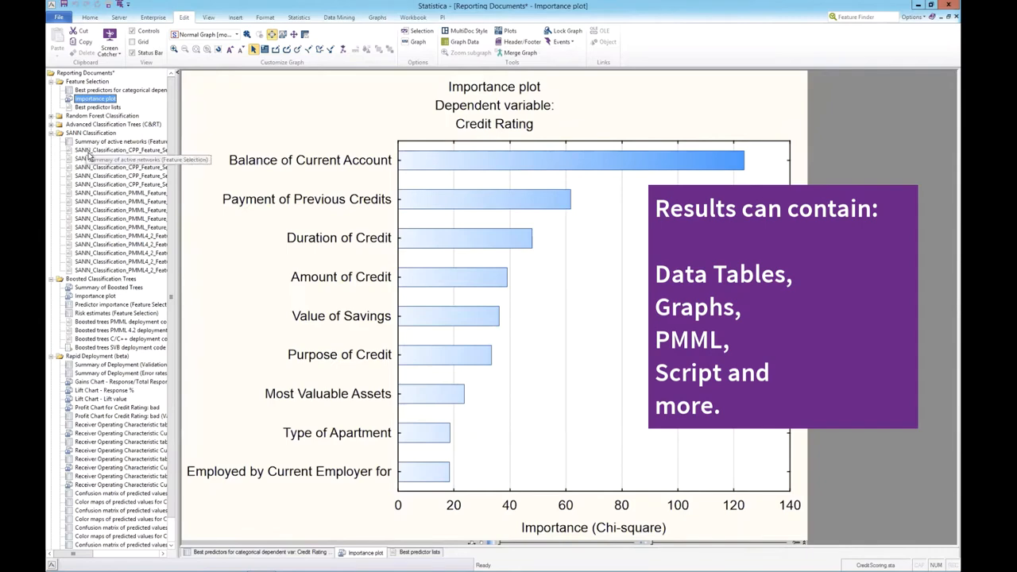
left_click(89, 155)
left_click(52, 132)
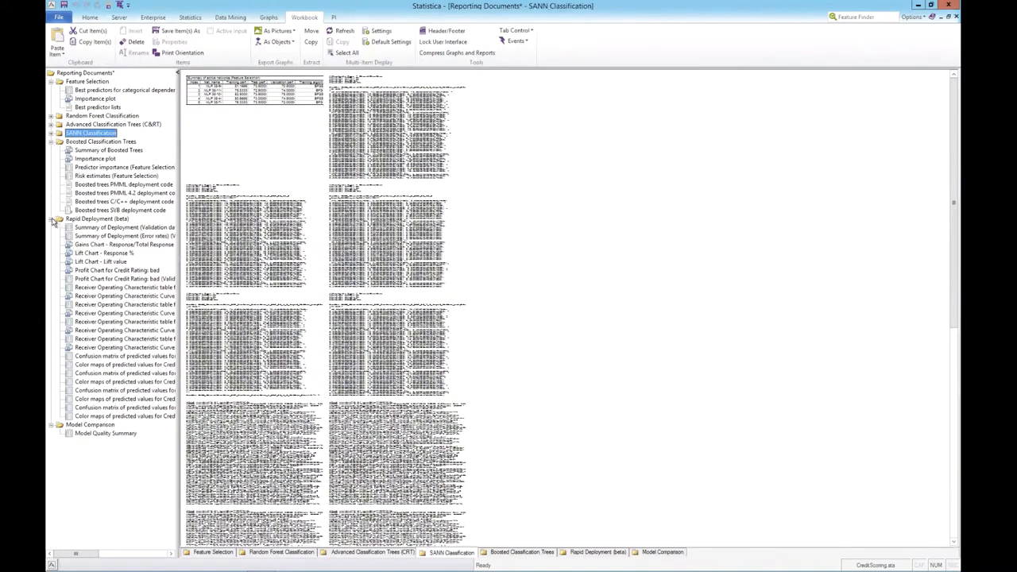
left_click(86, 253)
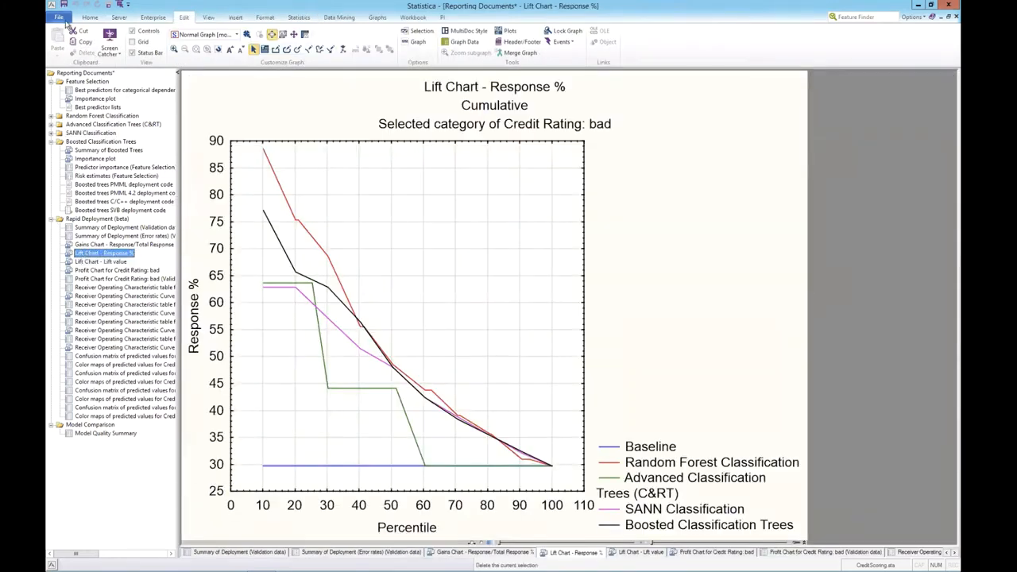
Step: Save the Reporting Documents workbook as Reporting Documents.stw in the Datasets folder, using the Statistica Workbook Files (*.stw) type
left_click(59, 17)
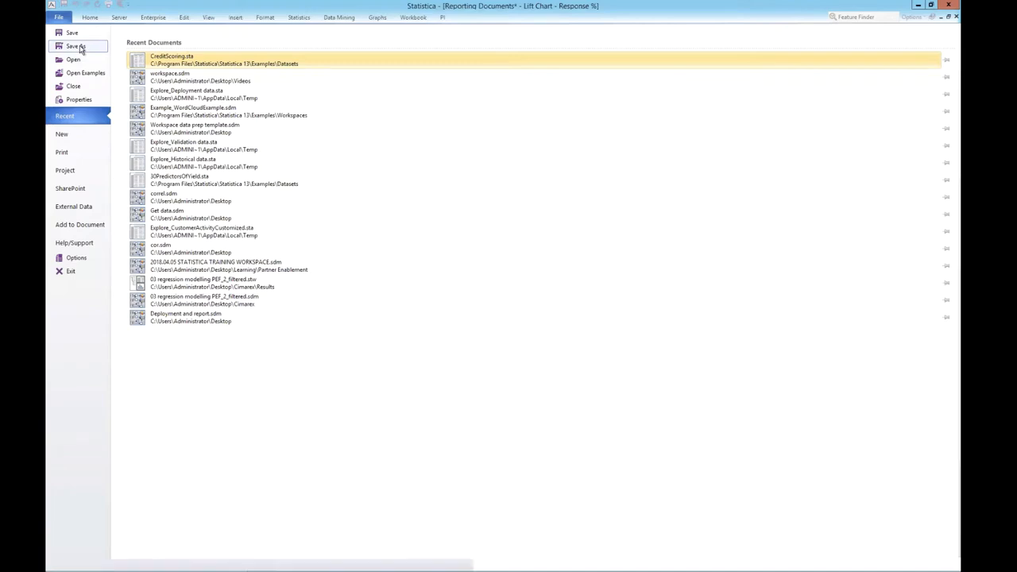
left_click(75, 46)
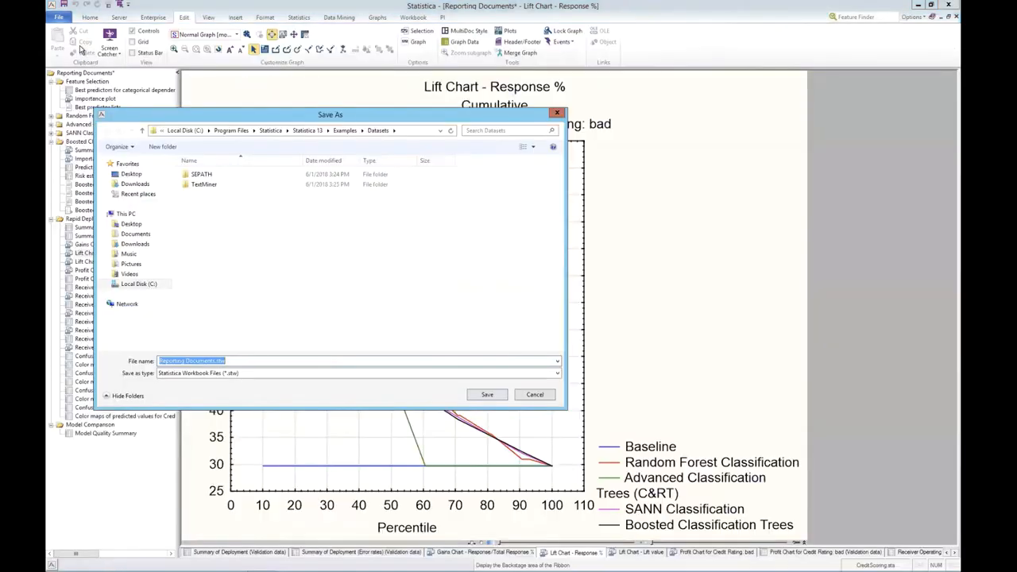
left_click(325, 375)
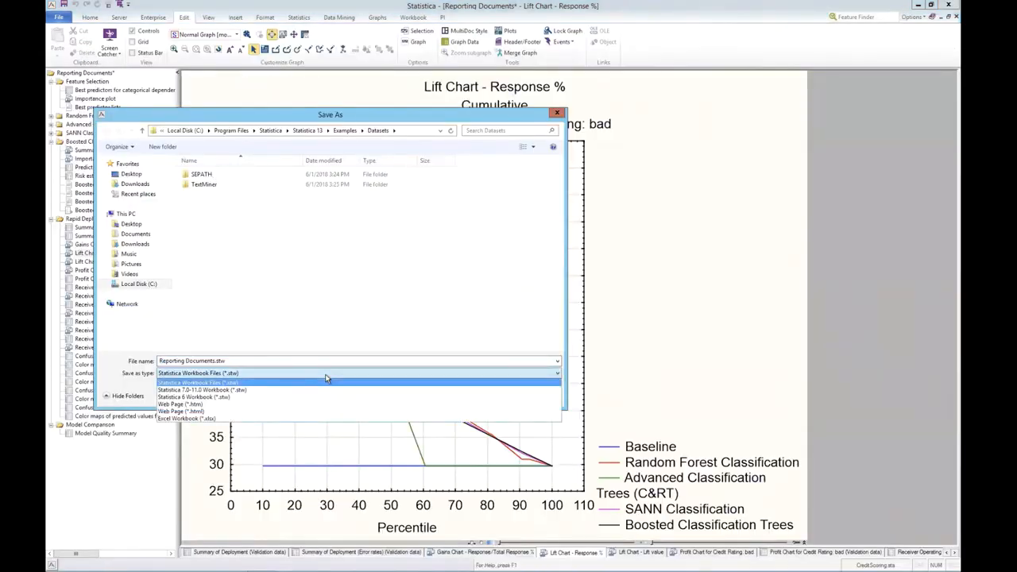
left_click(325, 374)
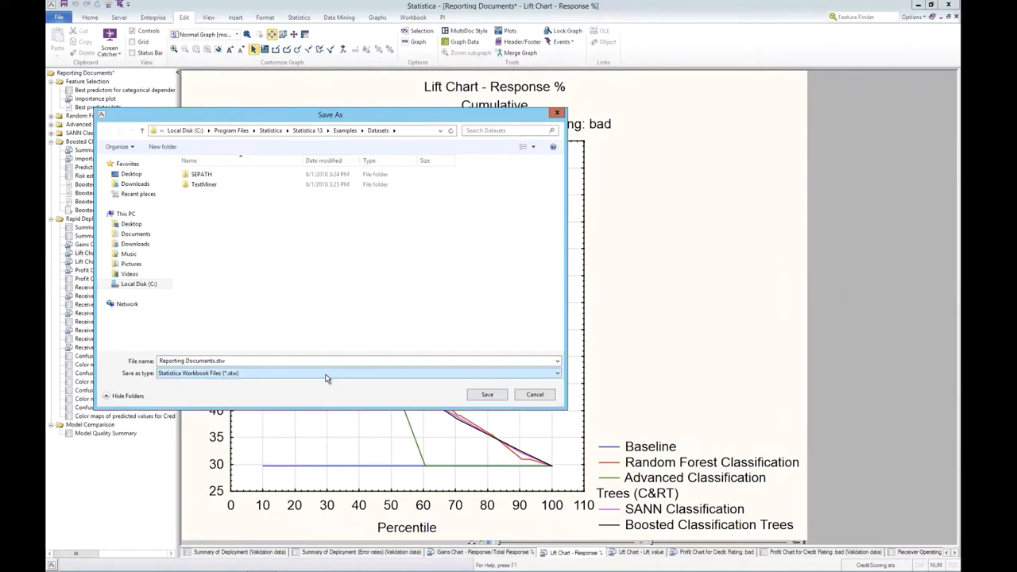
left_click(487, 395)
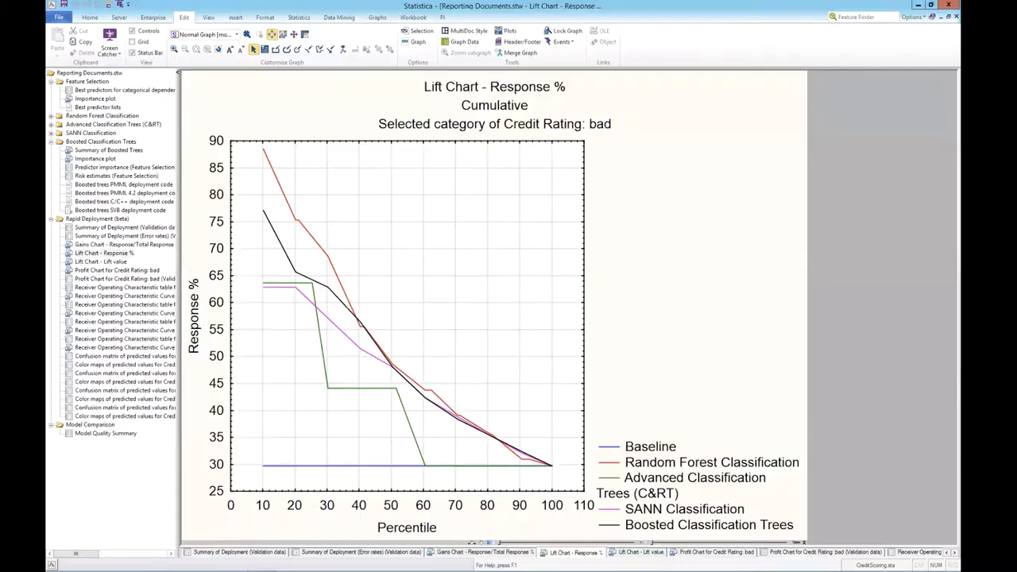
Step: View the Feature Selection best predictors table, and extract the original Importance plot from the workbook as a stand-alone window
left_click(148, 90)
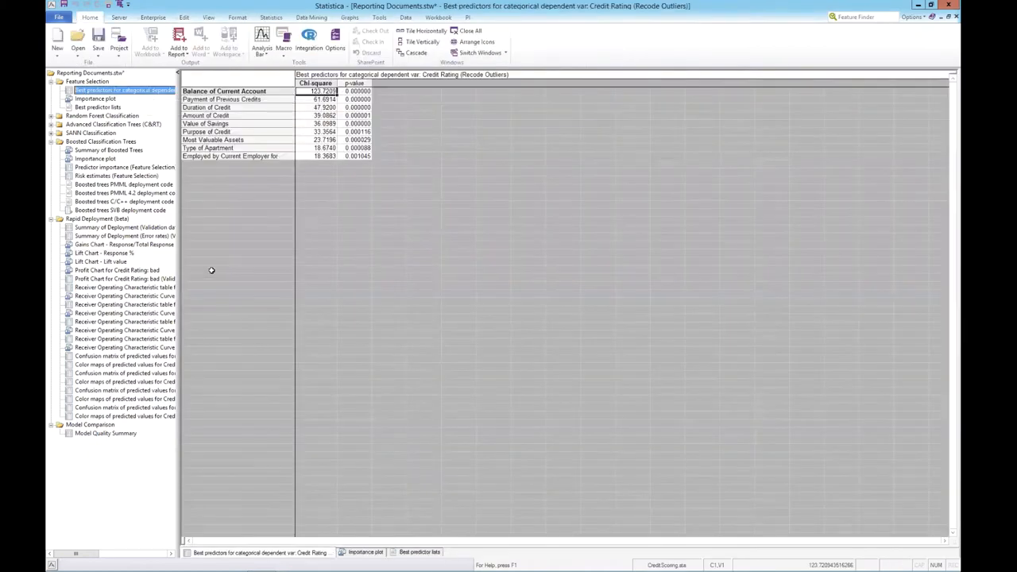
left_click(100, 98)
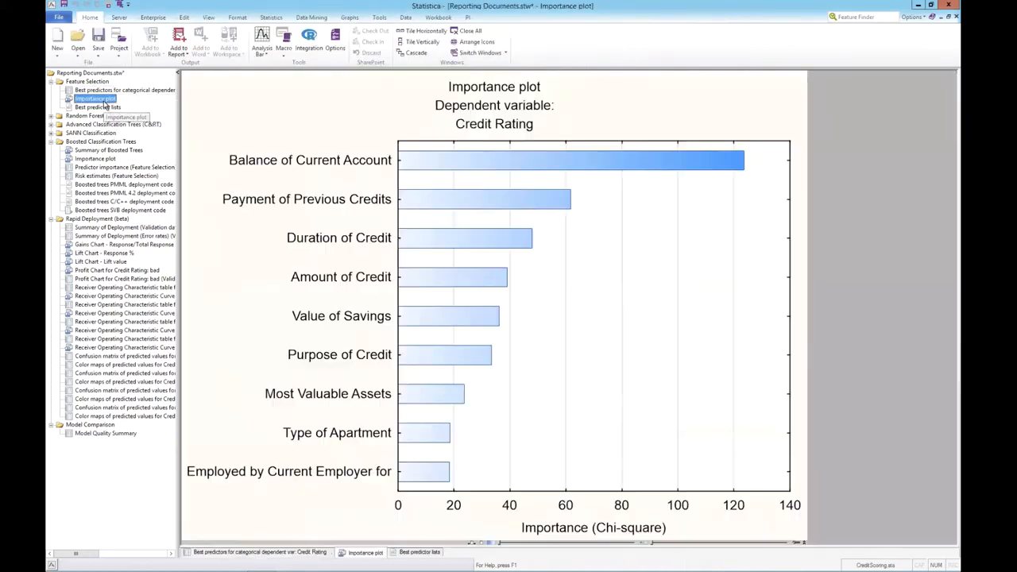
right_click(100, 100)
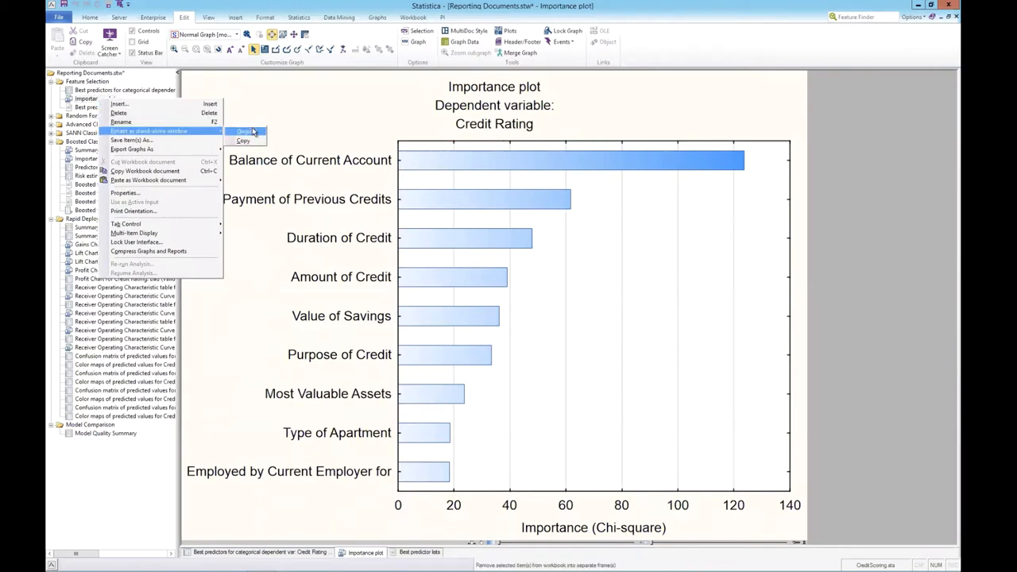
left_click(246, 132)
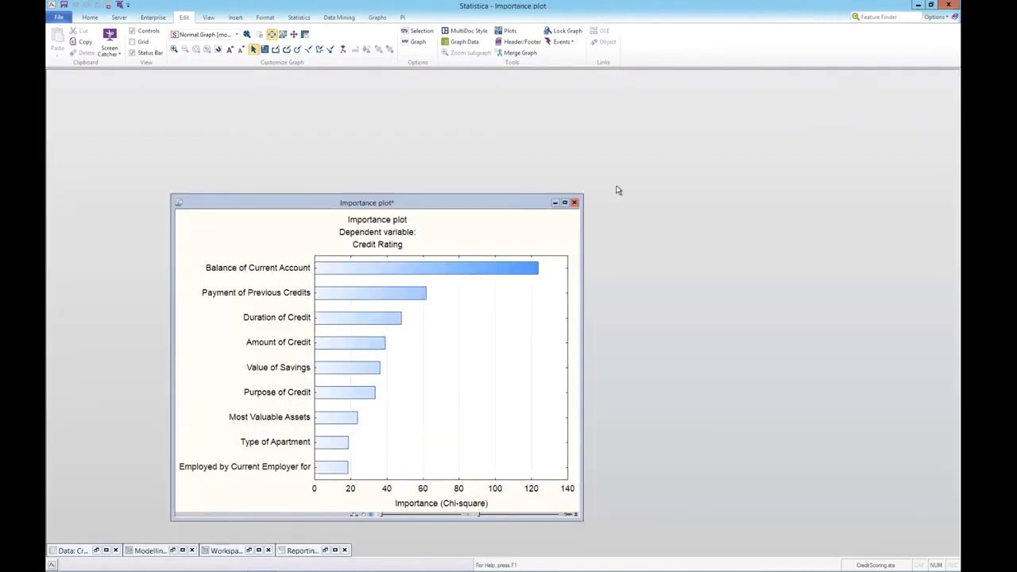
Step: In the importance plot's graph options, set the outside background color to white and the inside background color to light beige
double_click(308, 243)
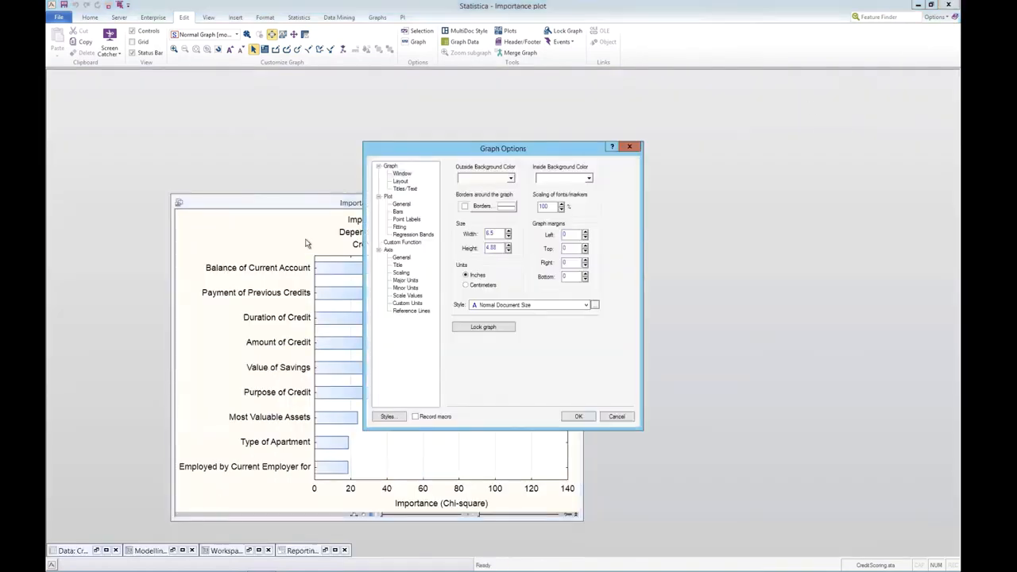
left_click(511, 178)
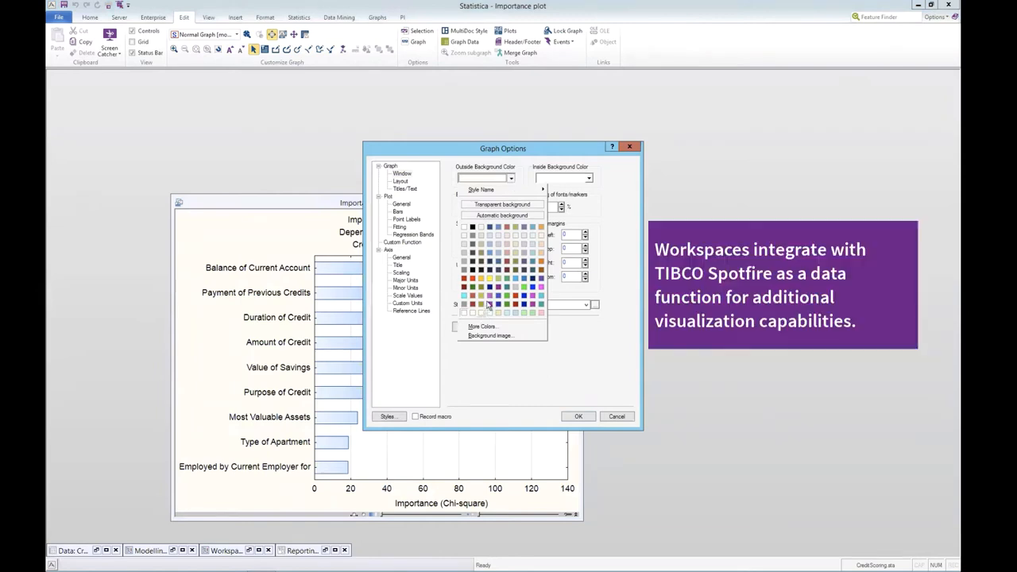
left_click(465, 231)
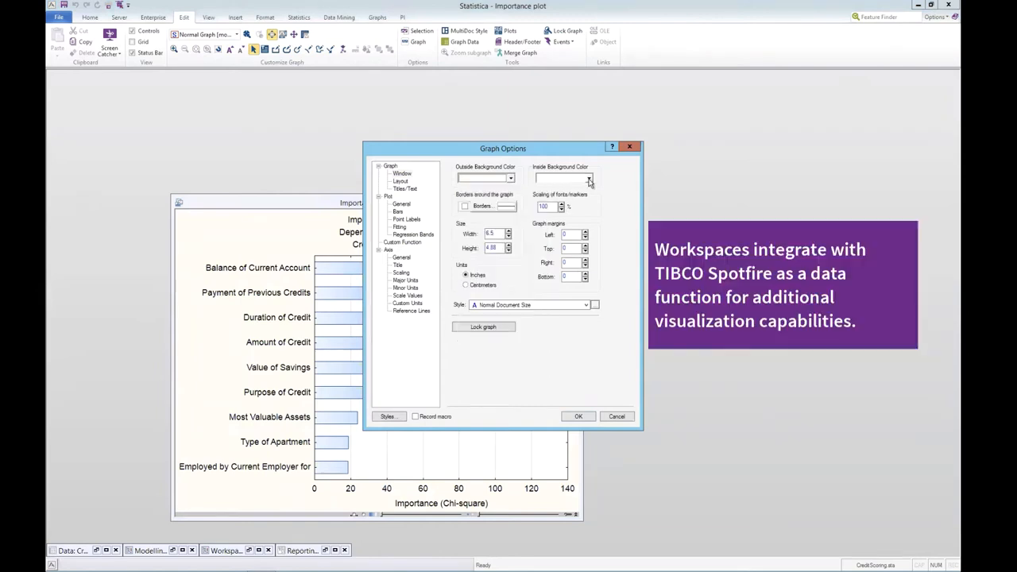
left_click(589, 178)
left_click(563, 229)
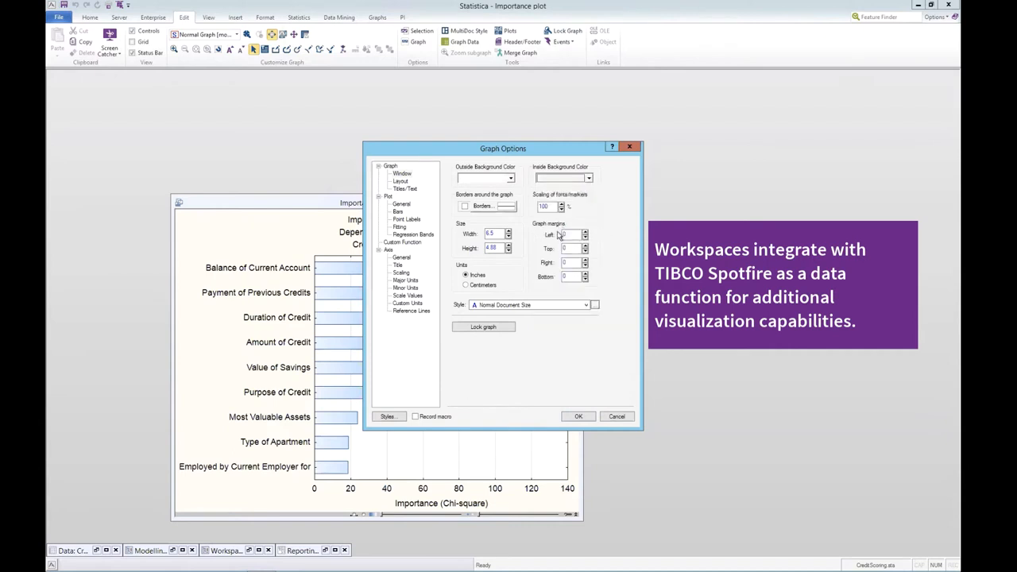
Step: Fill the importance plot's bars with a square grid pattern in a red foreground color, and apply the graph options
left_click(401, 205)
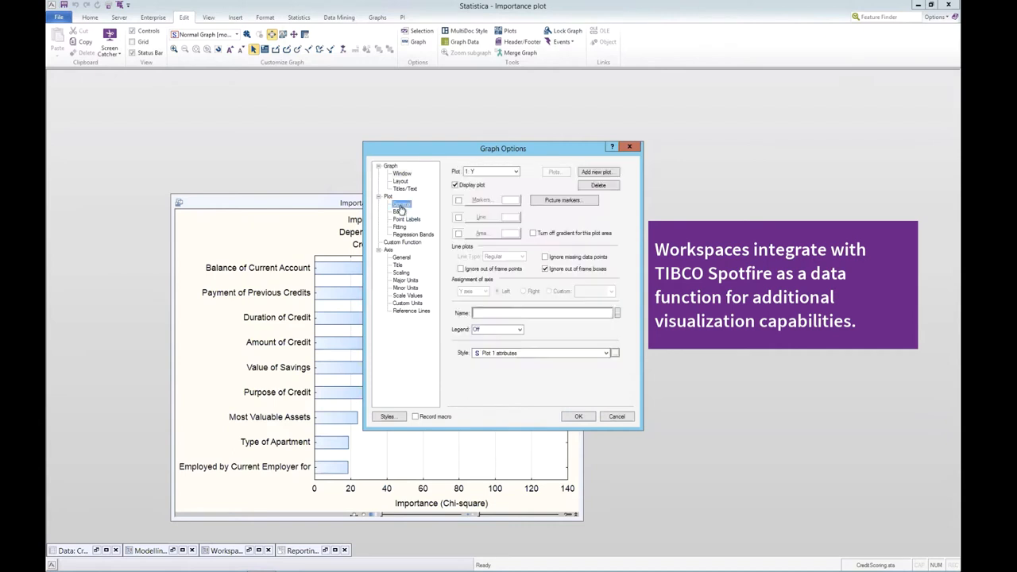
left_click(403, 220)
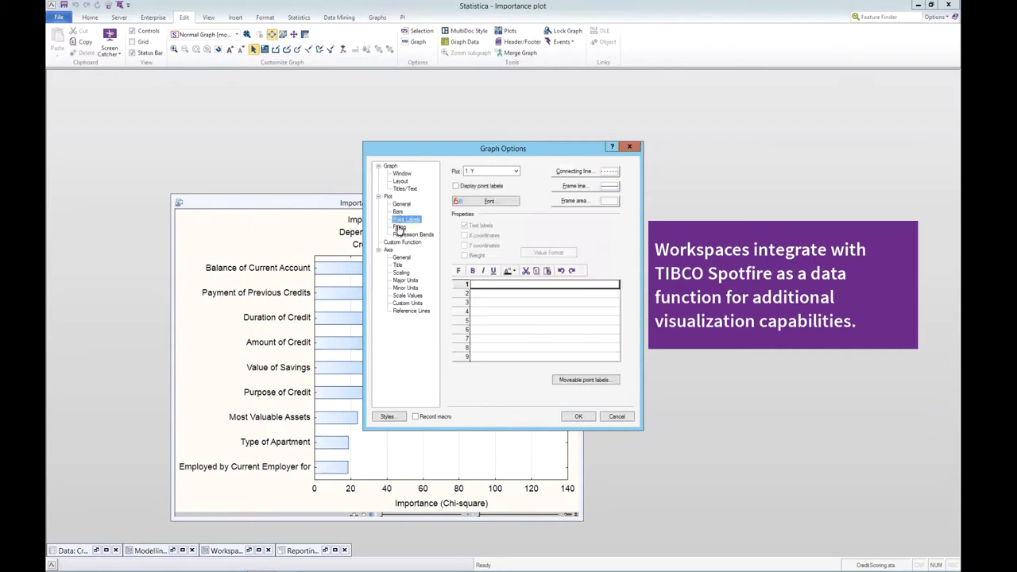
left_click(399, 228)
left_click(398, 211)
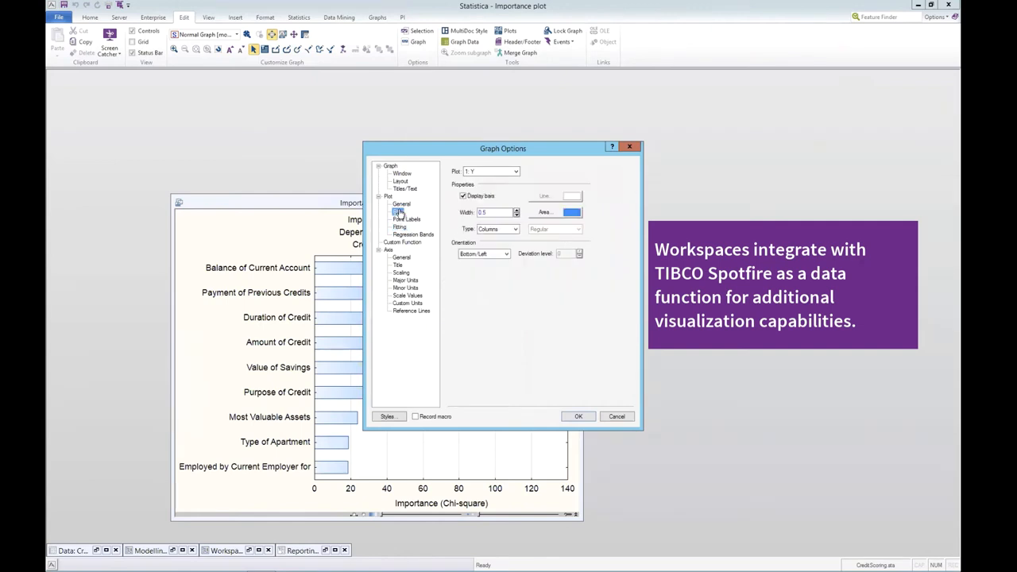
left_click(548, 214)
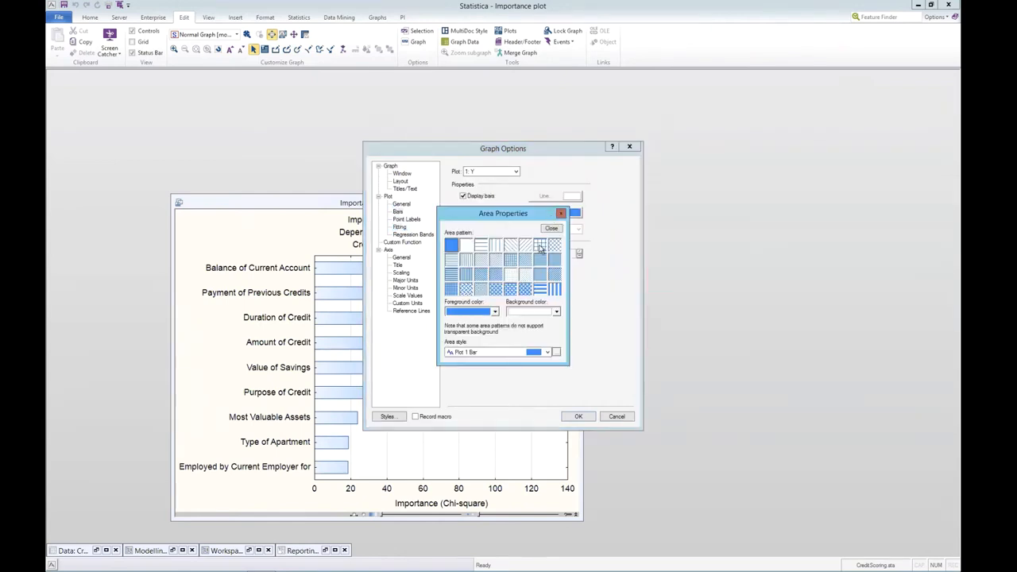
left_click(496, 311)
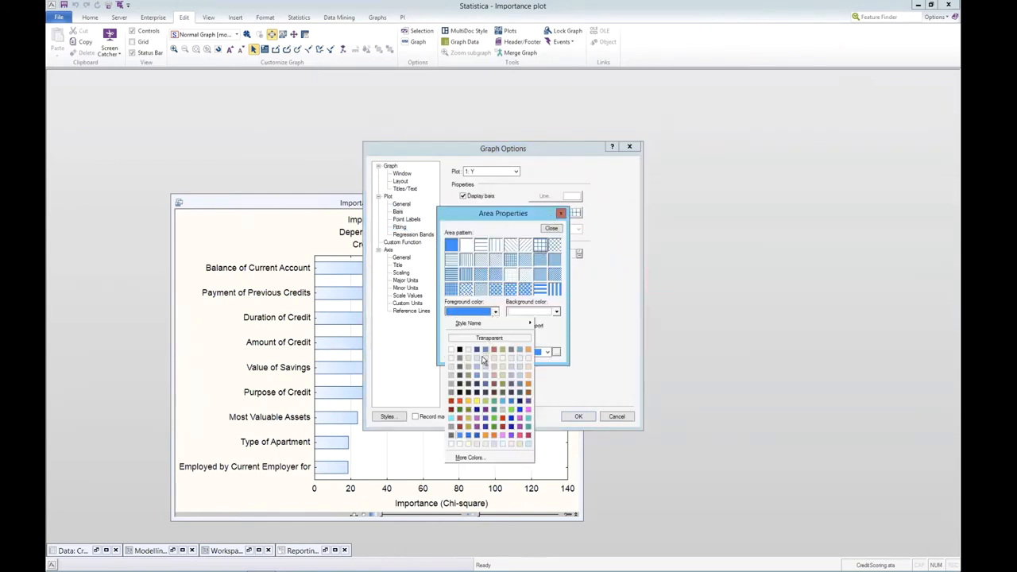
left_click(494, 351)
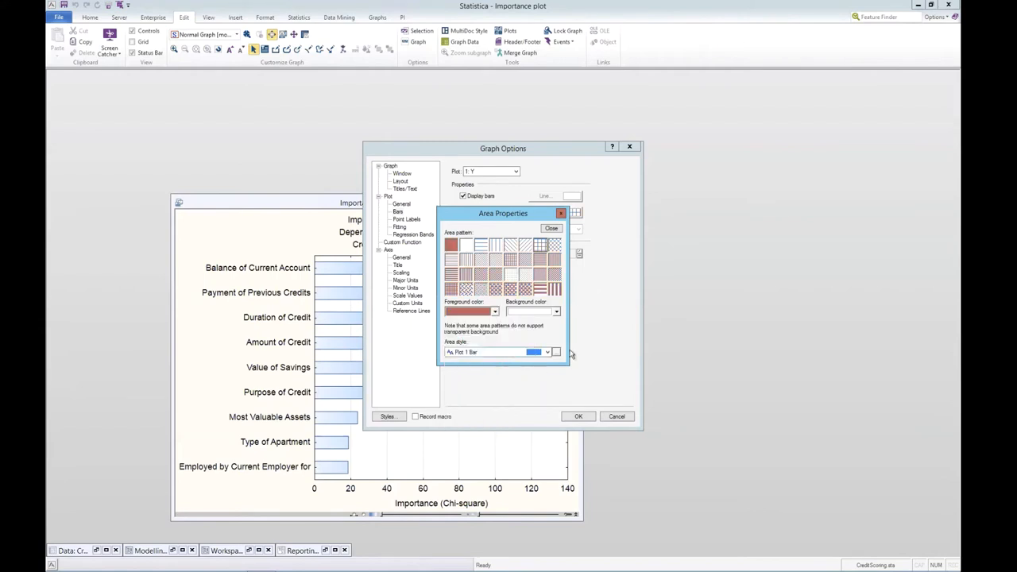
left_click(560, 213)
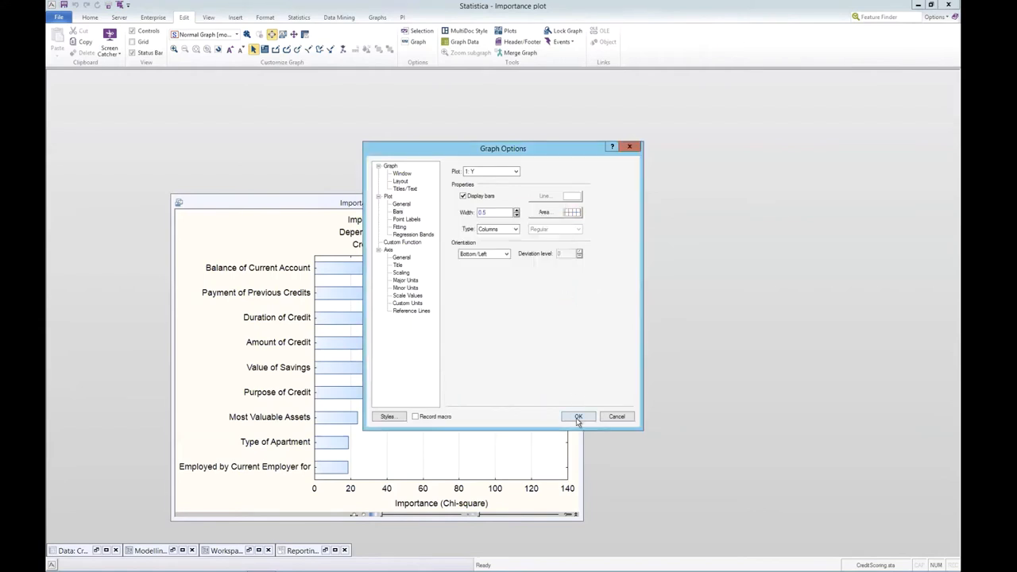
left_click(578, 416)
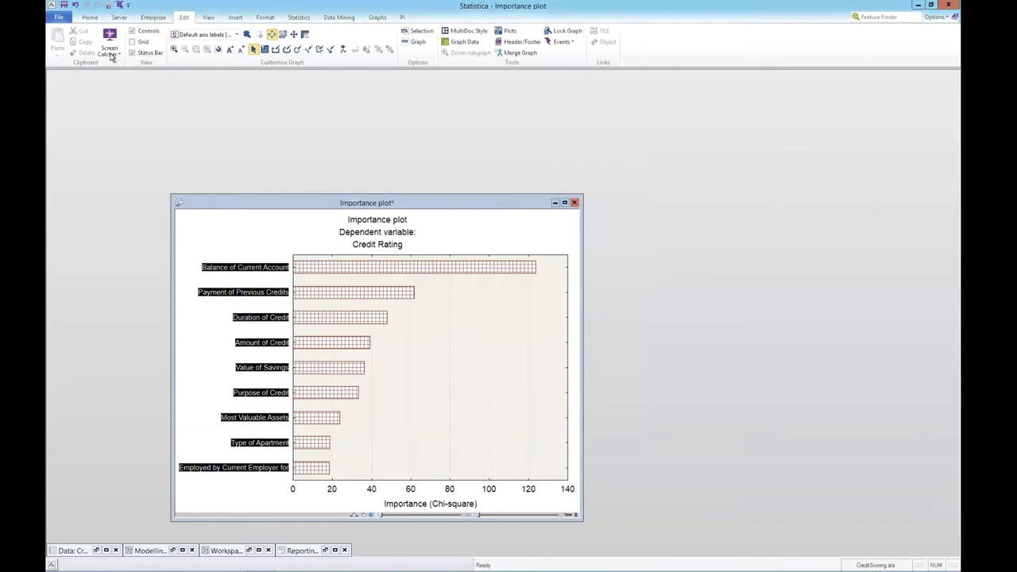
Step: Save the importance plot as the JPEG file Importance plot.jpg with a resolution of 300 DPI
left_click(60, 18)
left_click(72, 46)
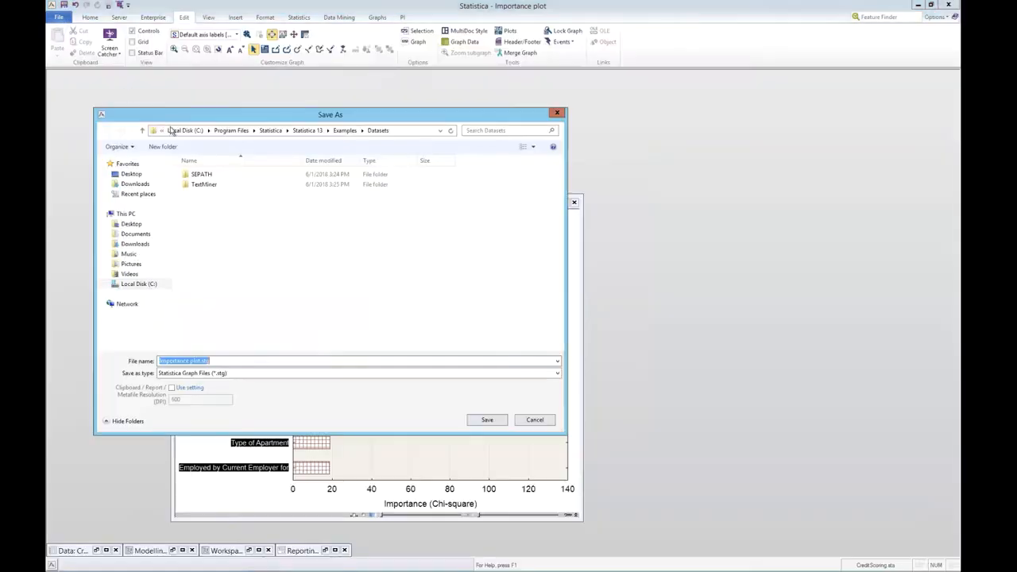
left_click(261, 375)
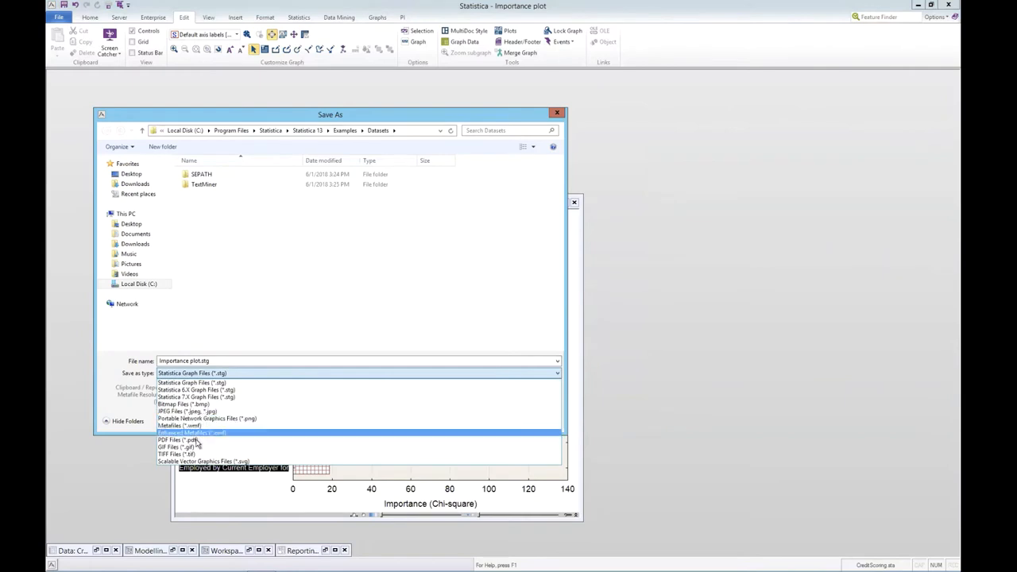
left_click(202, 412)
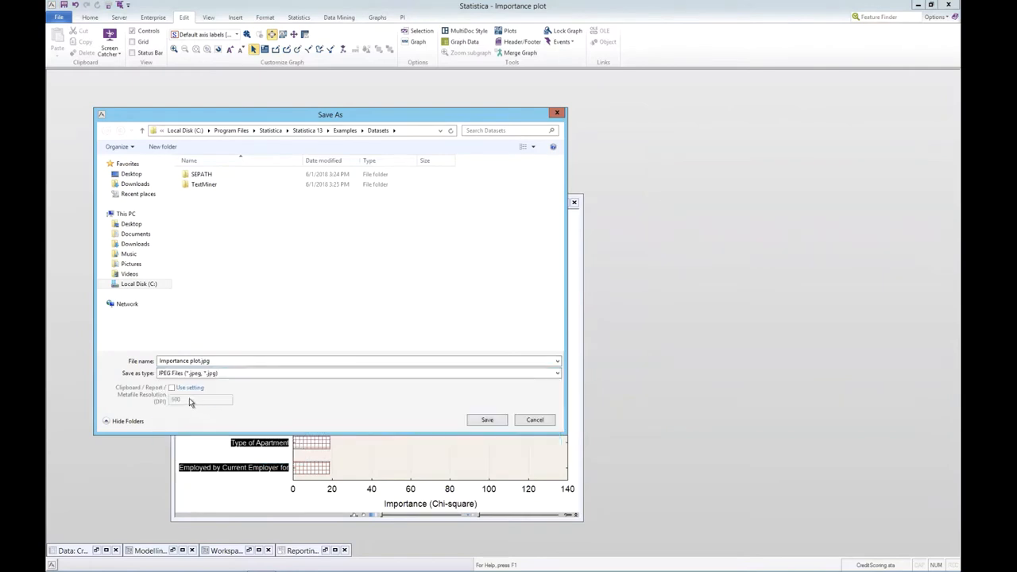
left_click_drag(183, 398, 162, 396)
type("300")
key("Return")
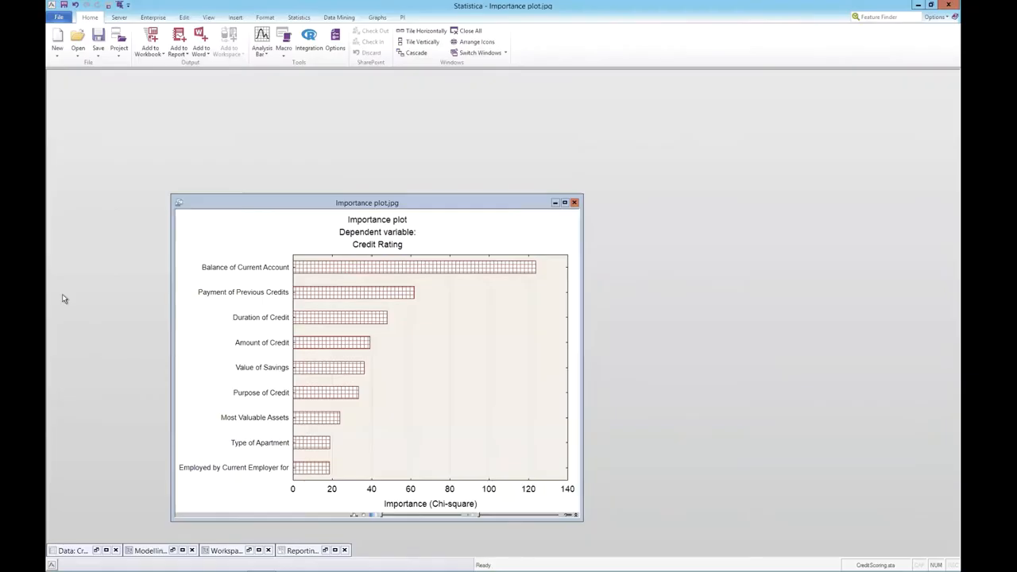
Step: Create a new report, narrow its window to uncover the plot, and enter the heading "Example report"
left_click(59, 18)
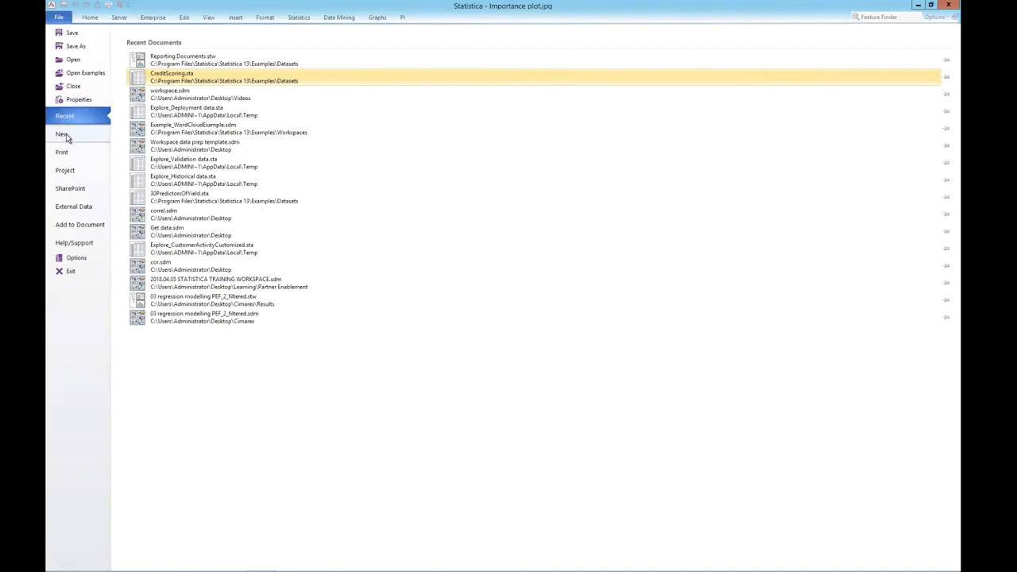
left_click(63, 135)
left_click(225, 75)
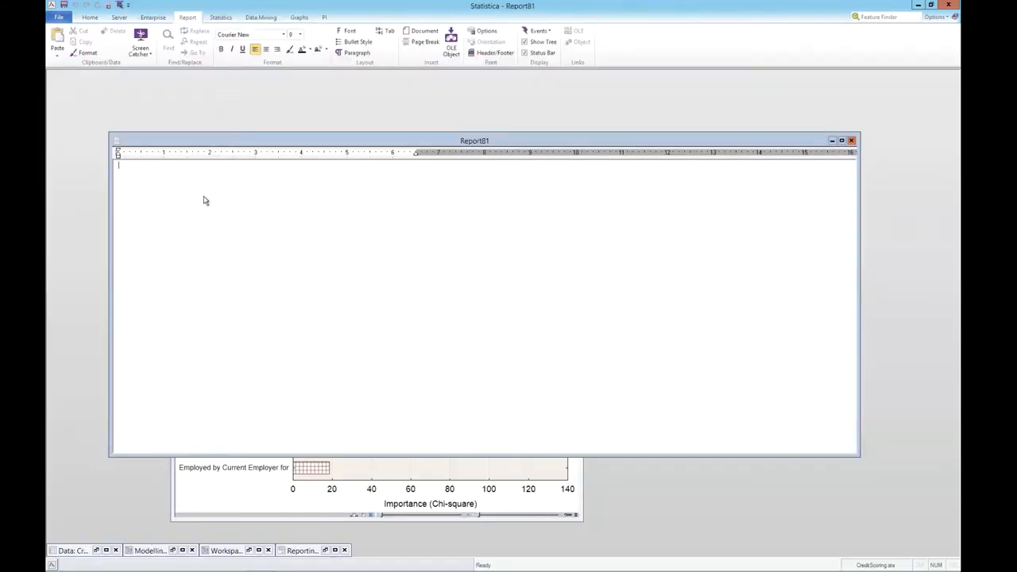
left_click_drag(112, 268, 438, 267)
type("Example report")
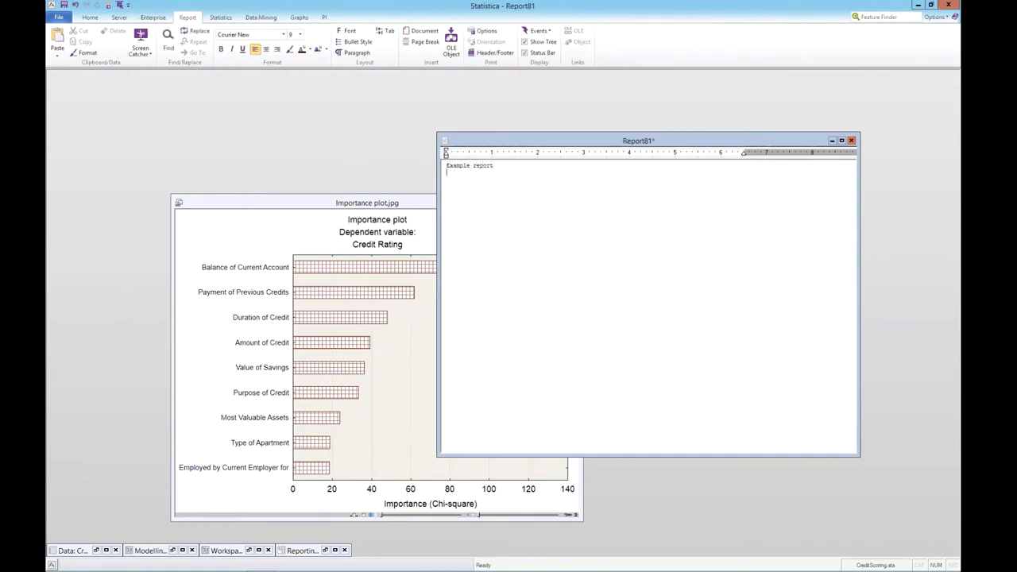
Step: Add the customized importance plot to the existing report Report81
left_click(212, 201)
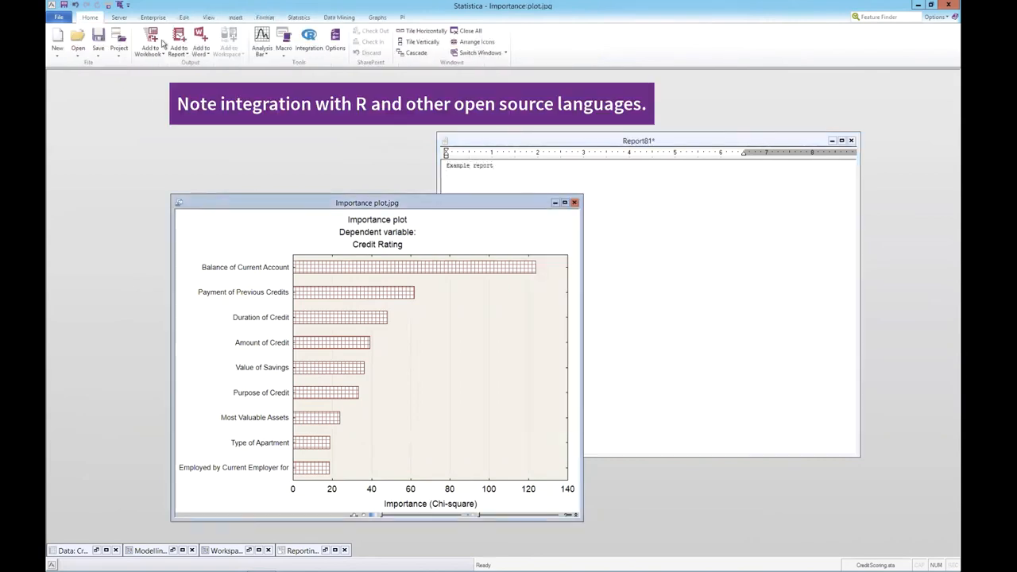
left_click(185, 50)
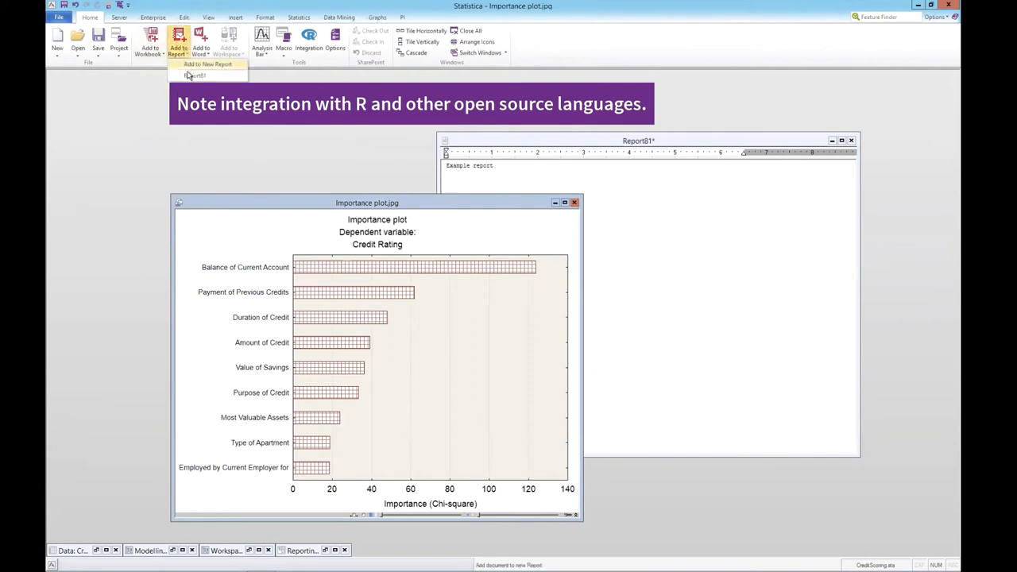
left_click(194, 76)
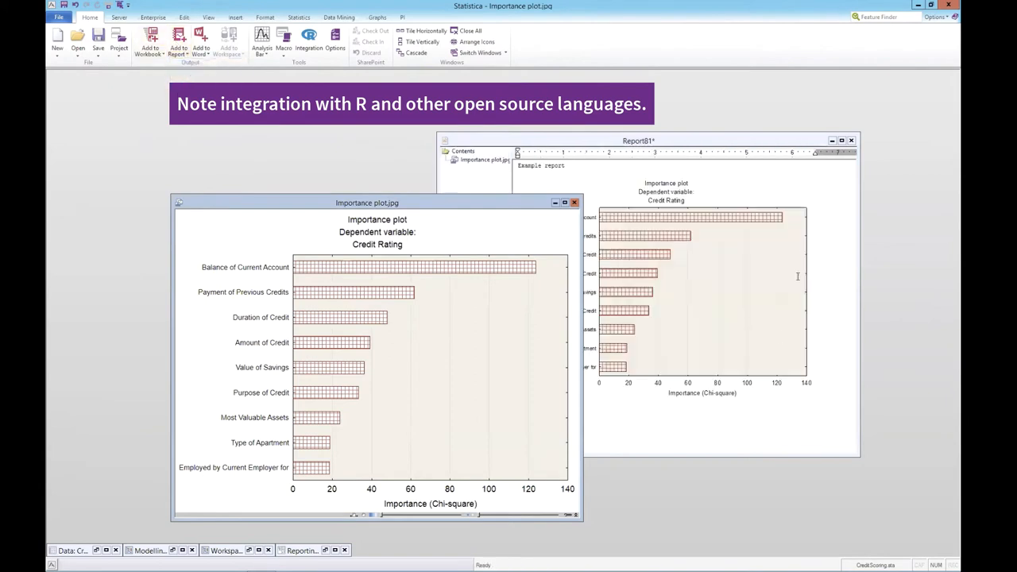
Step: Write "Below are the most important variables:" between the report heading and the importance plot
left_click(615, 167)
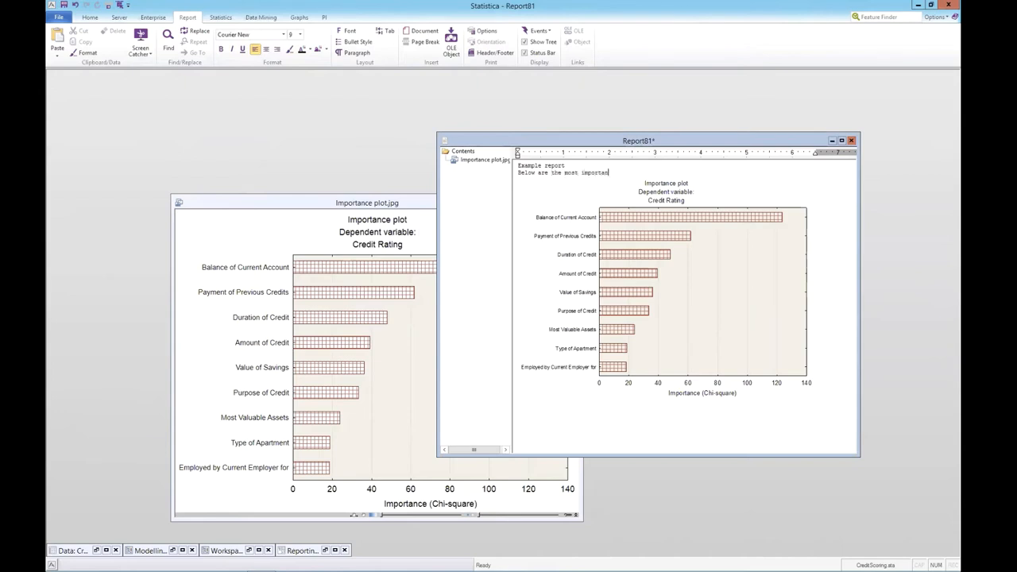
type("variable")
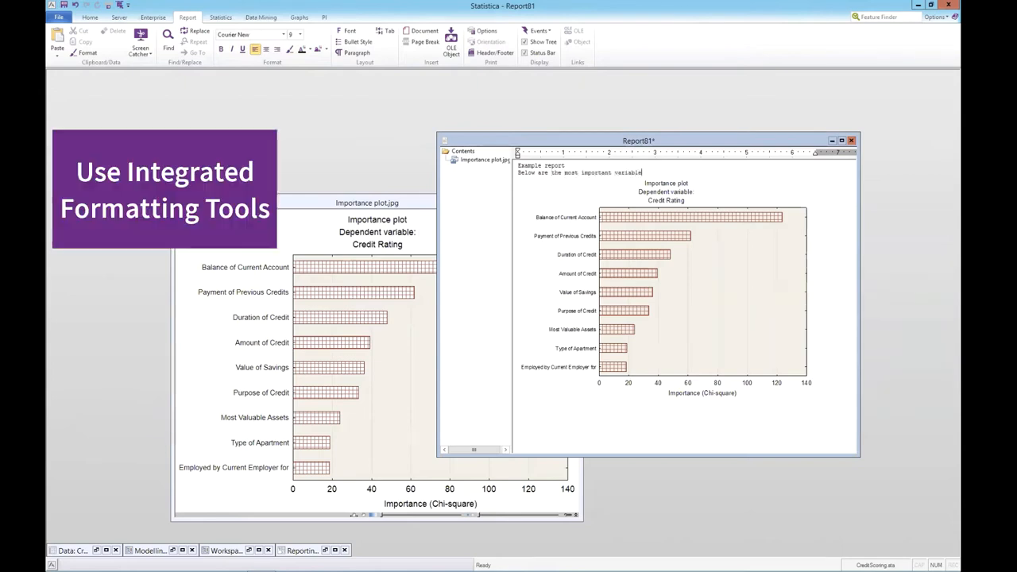
type("s:")
Step: Restore the Reporting Documents workbook and add the C&RT tree graph for Credit Rating and the Lift Chart - Response % to the report
left_click(326, 551)
left_click(325, 550)
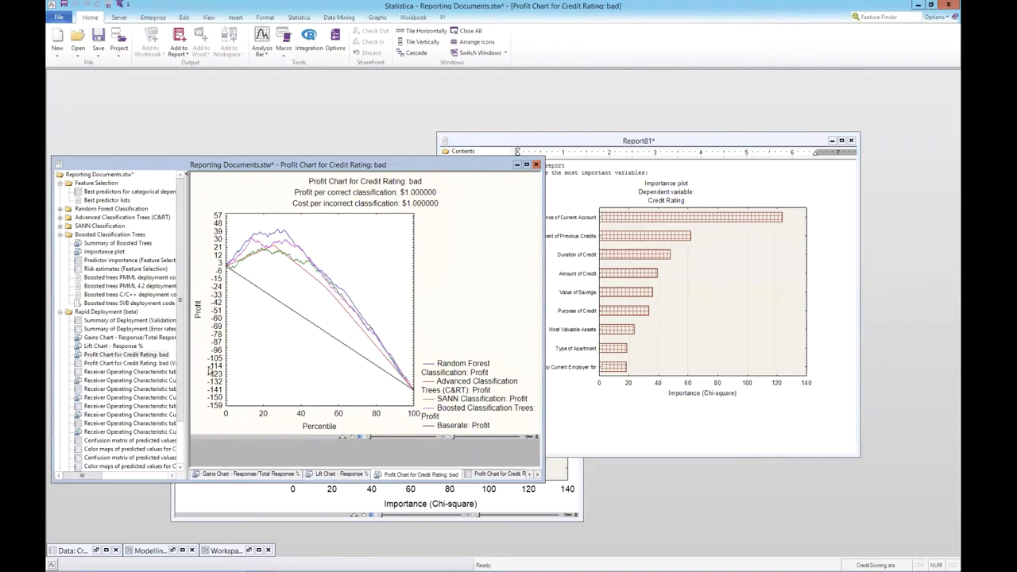
left_click(60, 217)
left_click(102, 228)
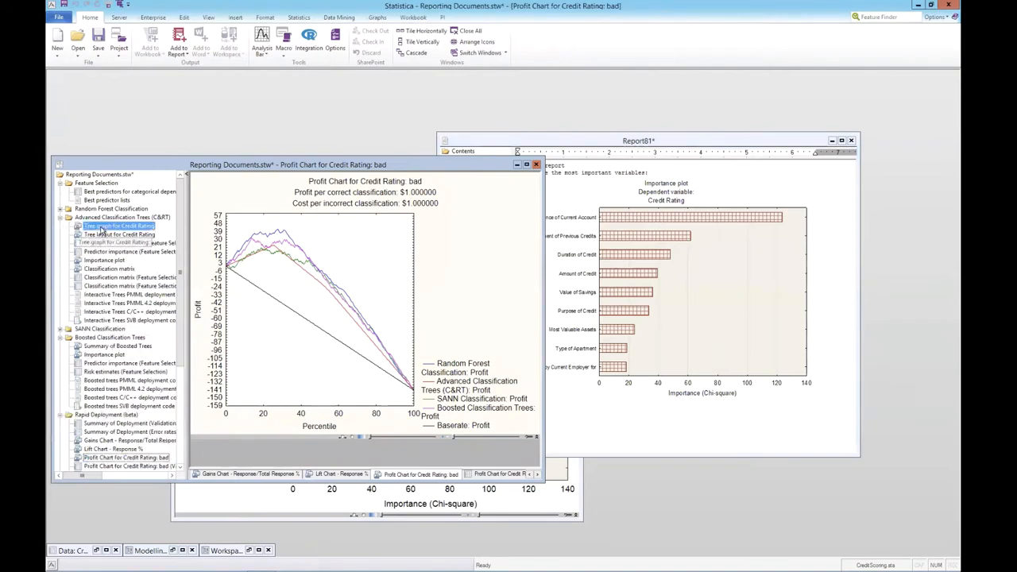
left_click_drag(604, 434, 608, 437)
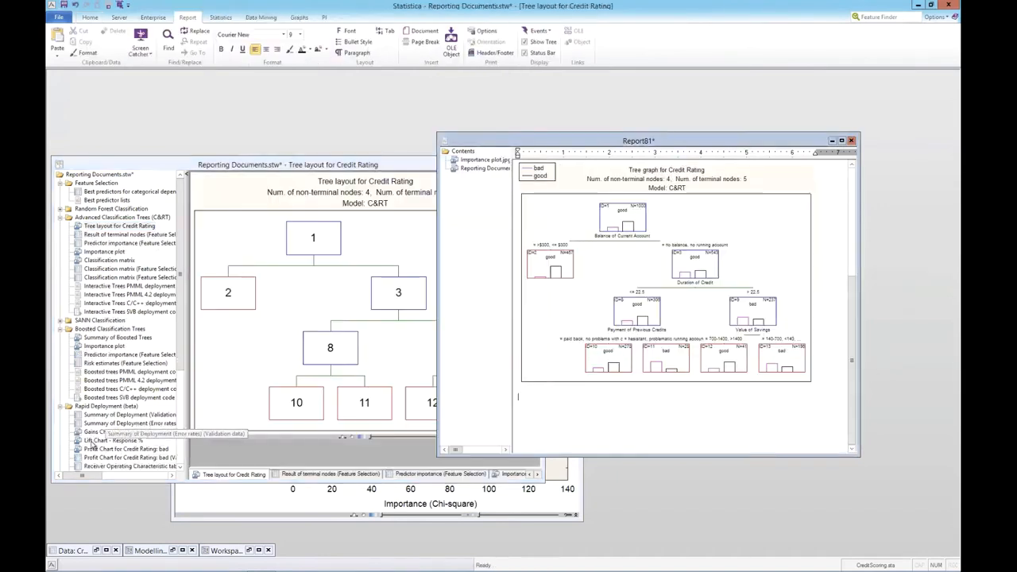
left_click_drag(91, 441, 90, 442)
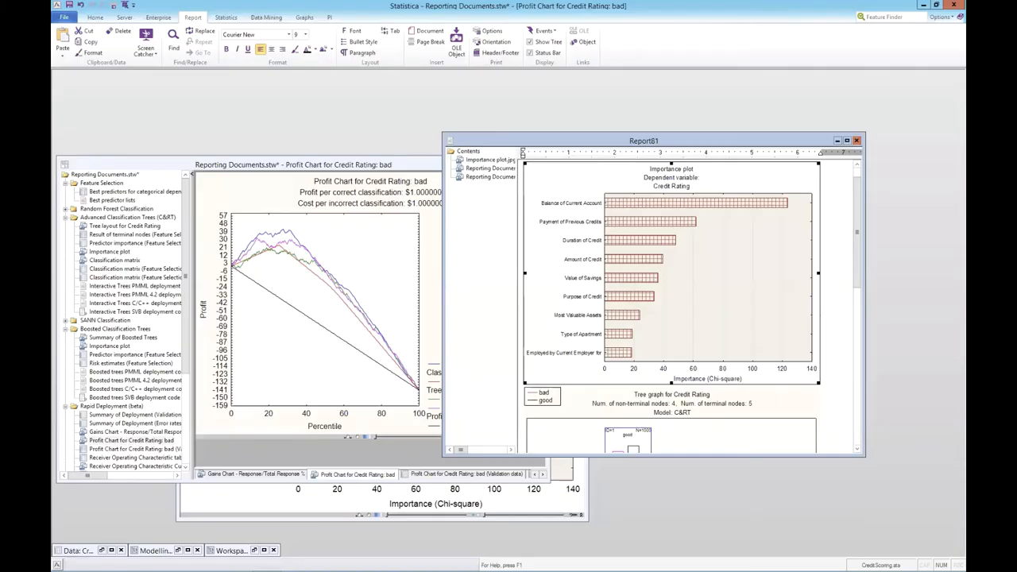
Step: Minimize the report, the Reporting Documents workbook and the importance plot windows to clear the workspace area
left_click(837, 141)
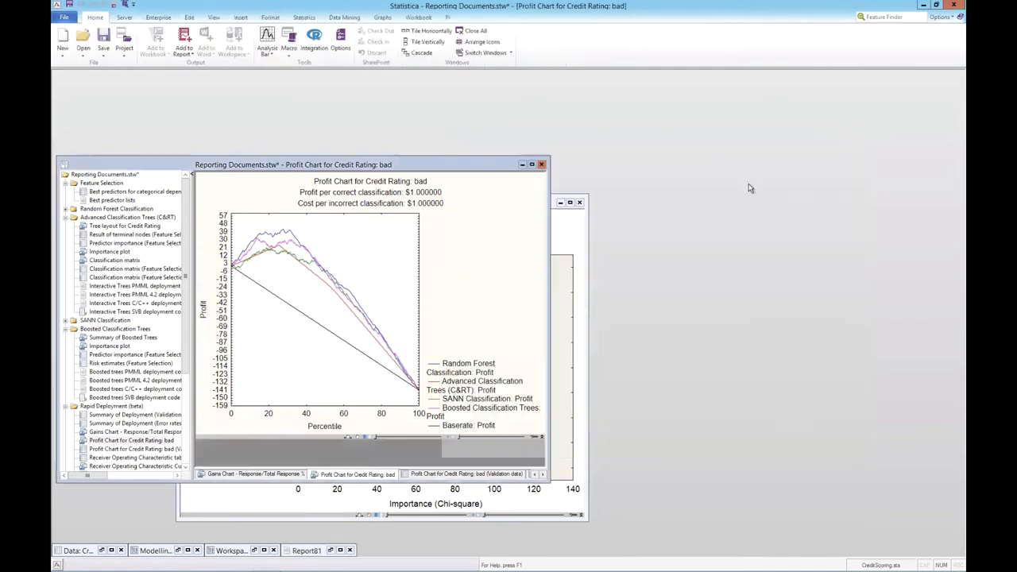
left_click(522, 164)
left_click(560, 204)
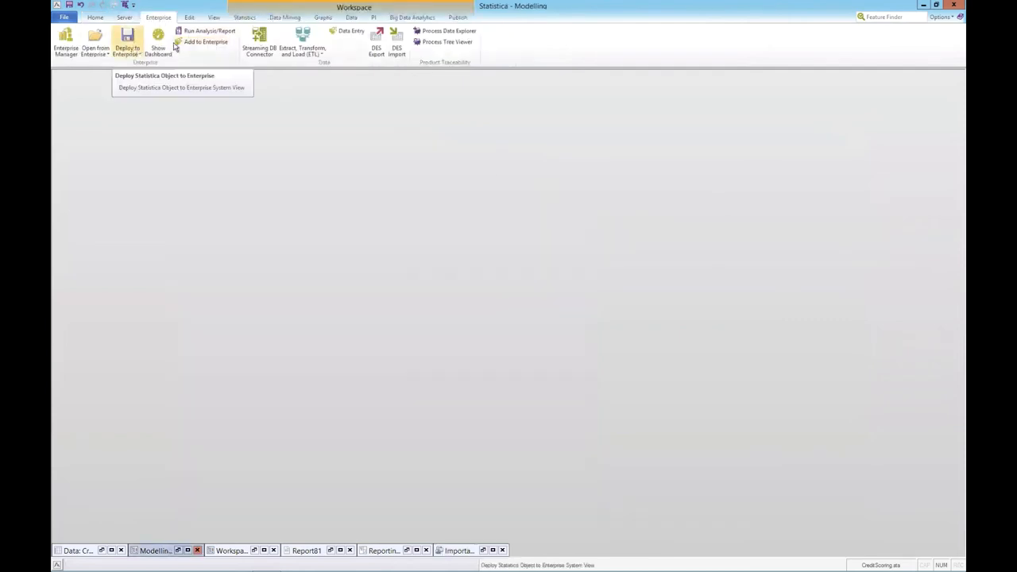
Step: Run the preconfigured enterprise report Report of deployment DB and review its graphs and tables in the browser
left_click(205, 30)
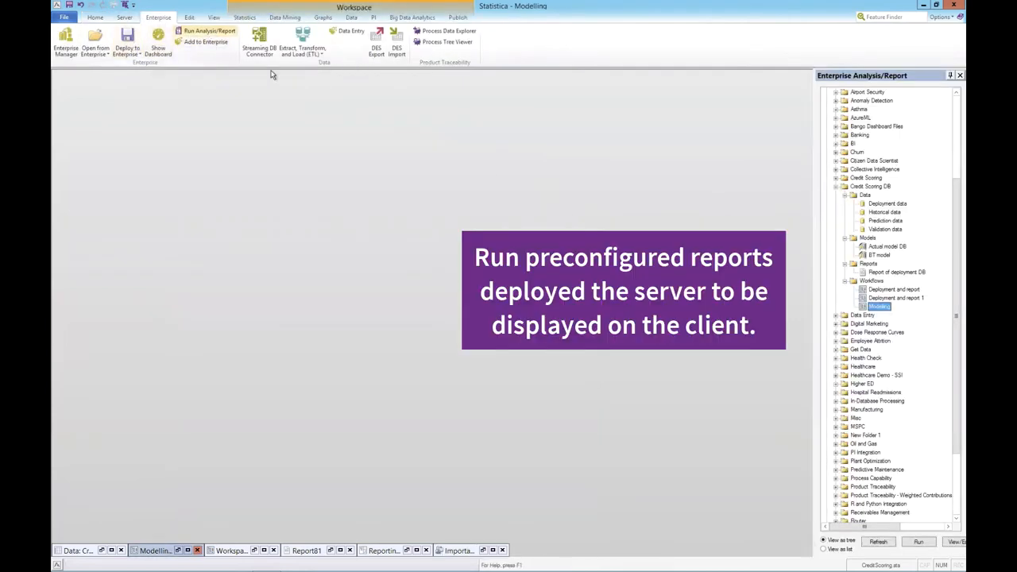
left_click(887, 273)
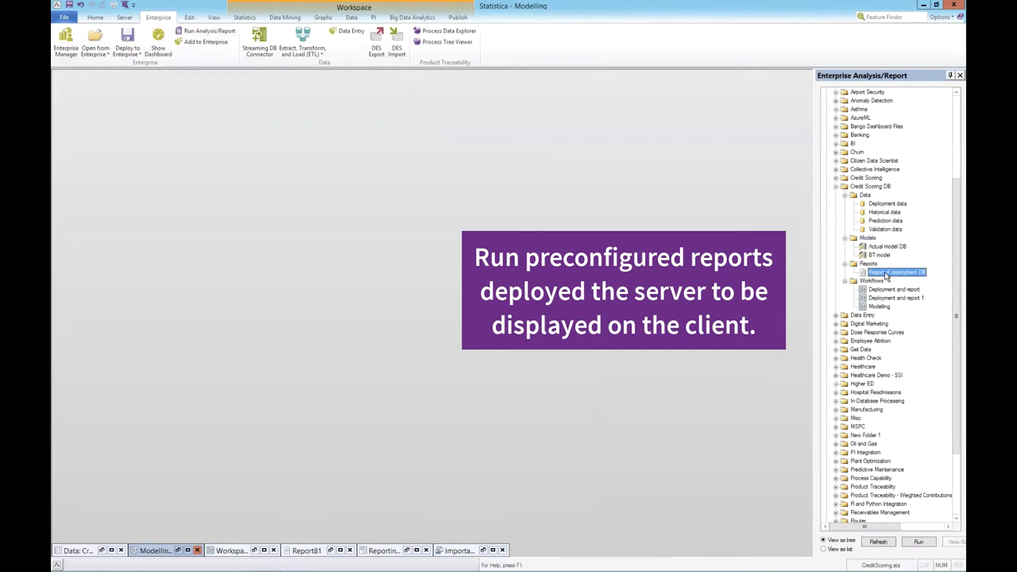
left_click(919, 543)
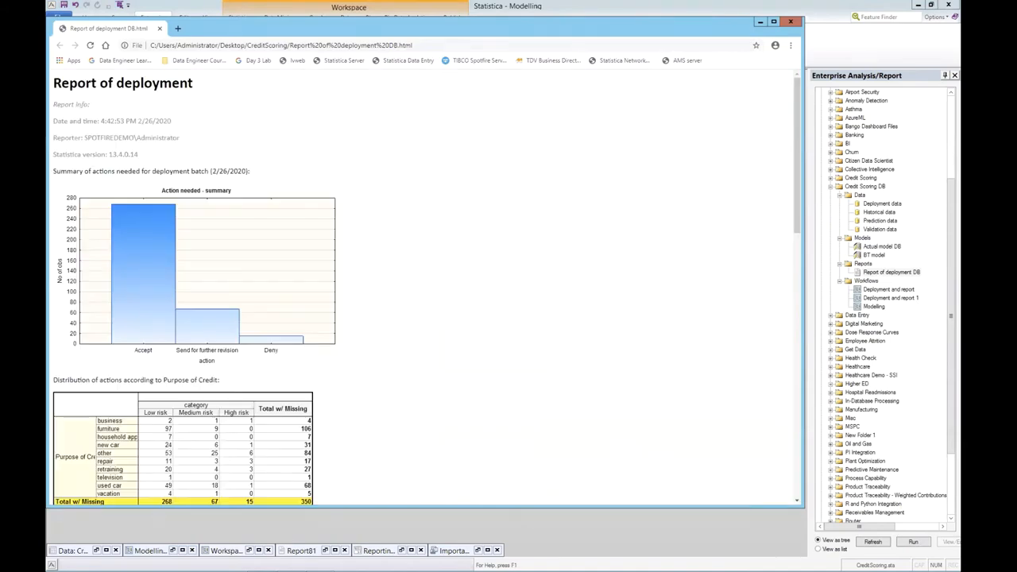
scroll(457, 419, "down", 5)
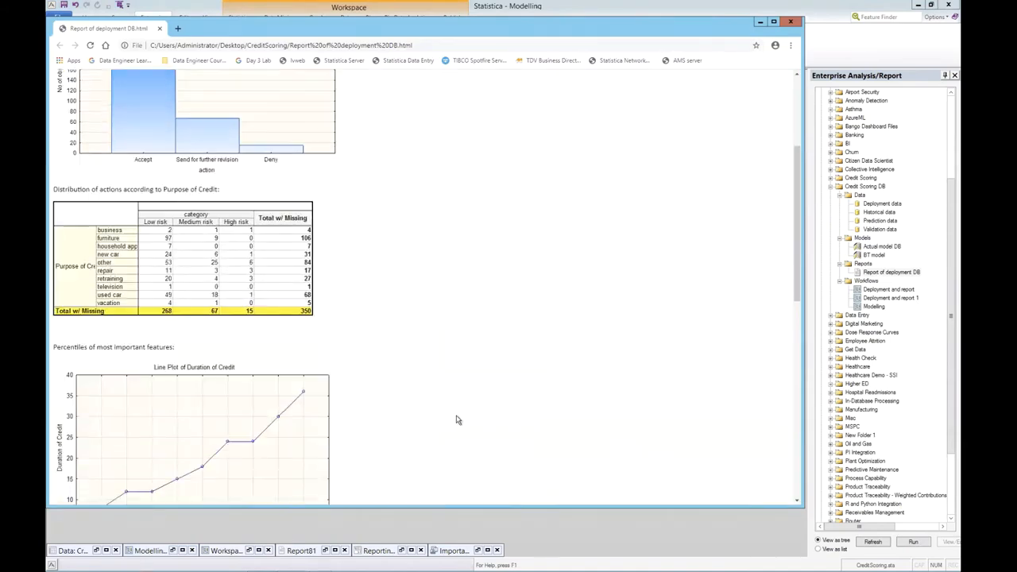
scroll(457, 420, "down", 5)
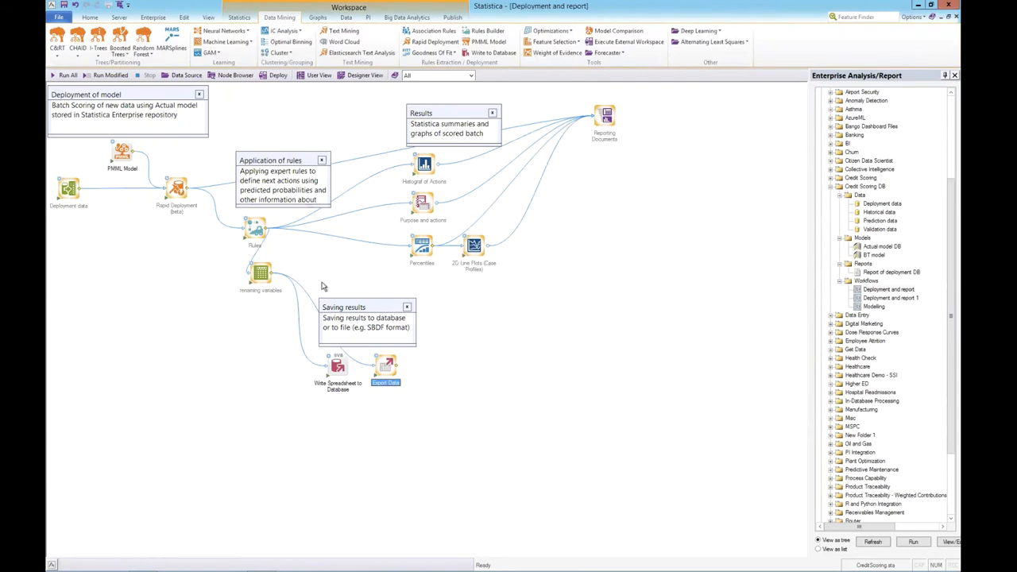
Step: Open the Reporting Documents results of the Deployment and report workspace and view the line plots of Age and Duration of Credit
left_click(465, 259)
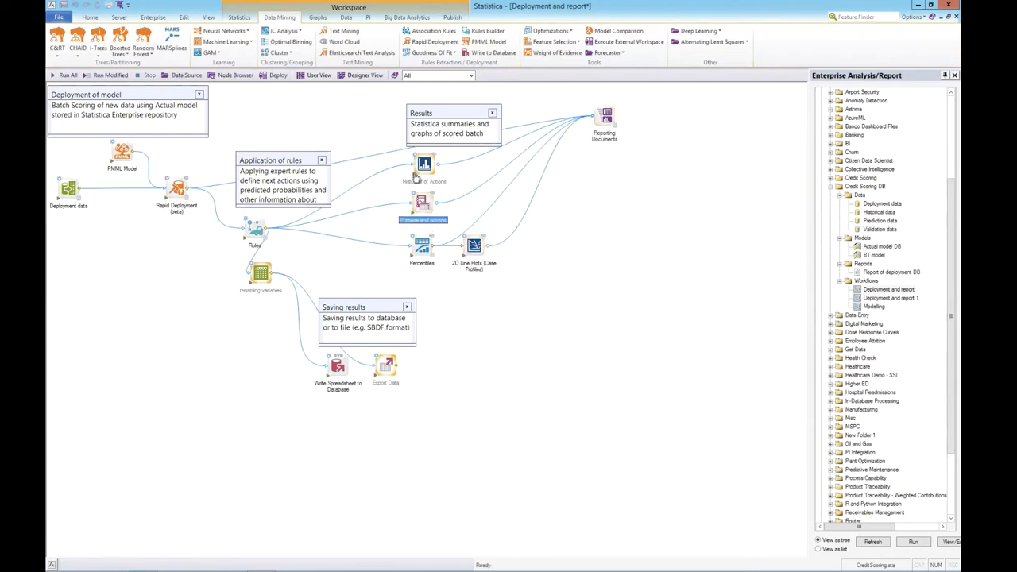
double_click(616, 129)
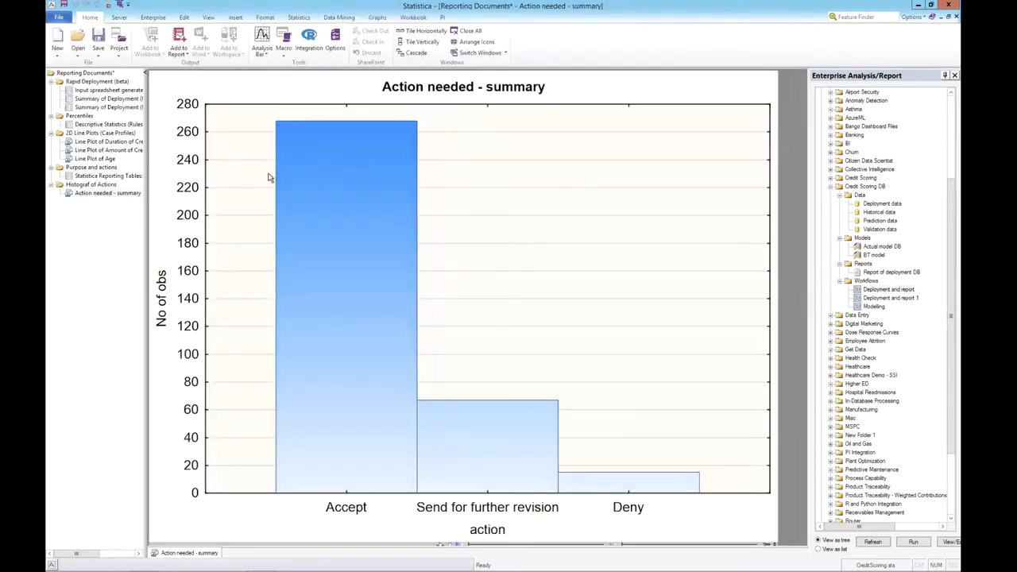
left_click(97, 159)
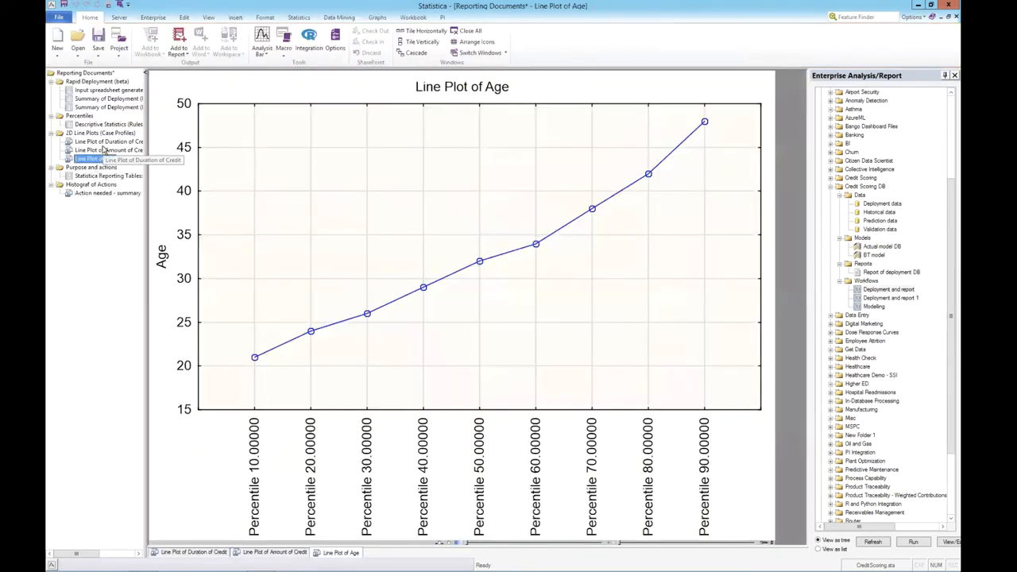
left_click(105, 142)
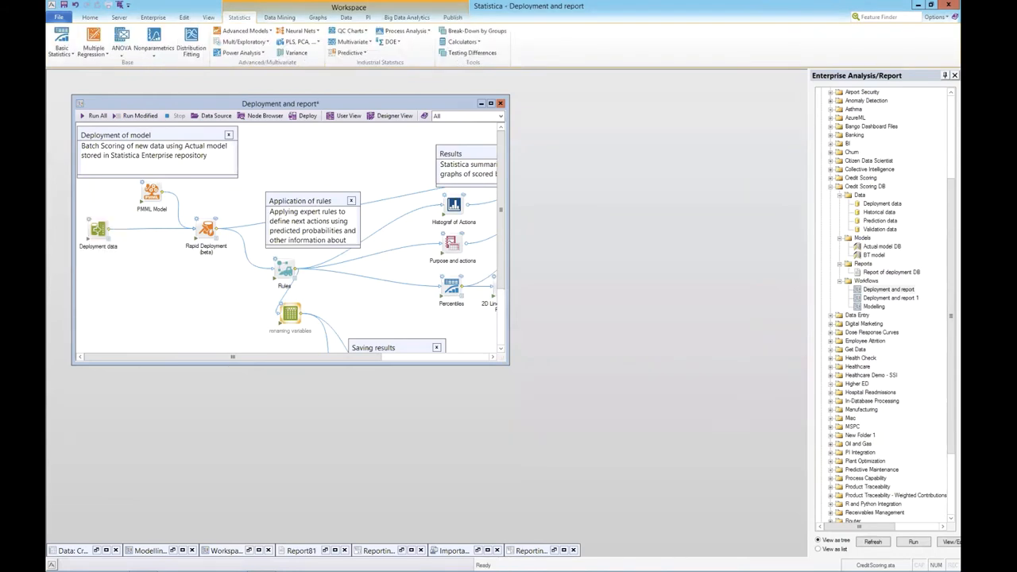
Step: Open Enterprise Manager and inspect the components of Report of deployment DB under the Credit Scoring DB reports
left_click(155, 17)
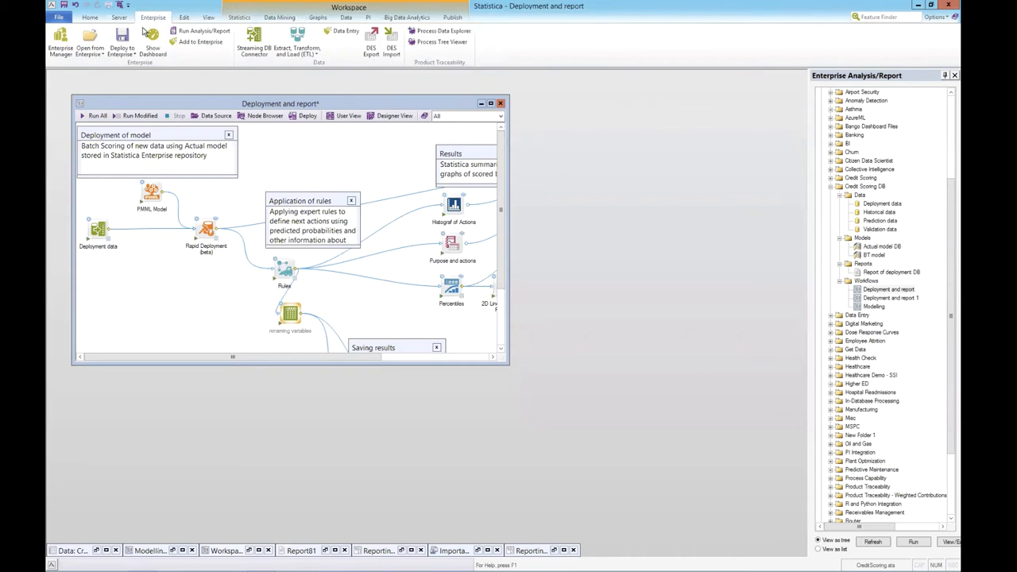
left_click(59, 39)
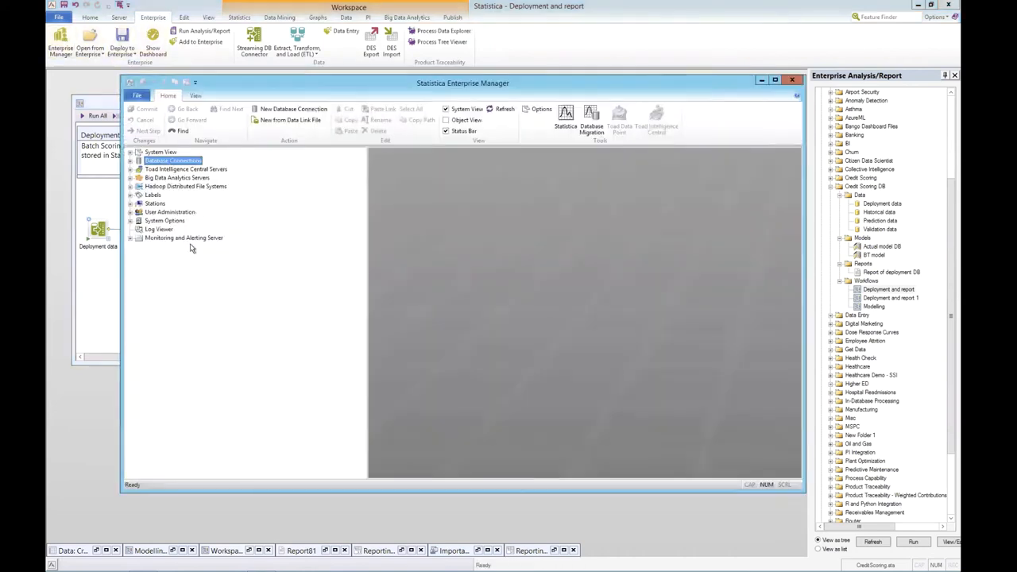
left_click(130, 153)
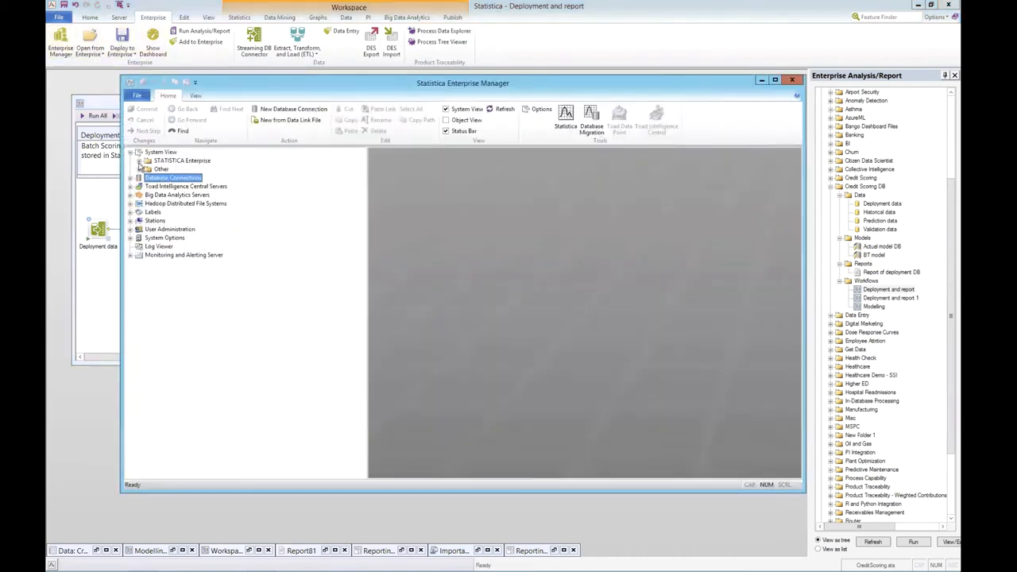
left_click(138, 162)
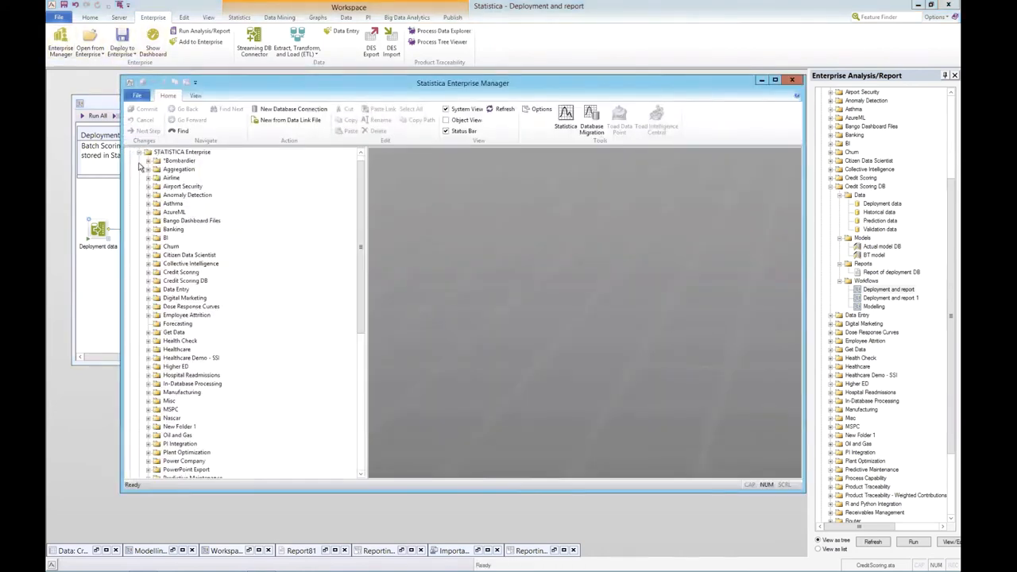
left_click(148, 282)
left_click(157, 315)
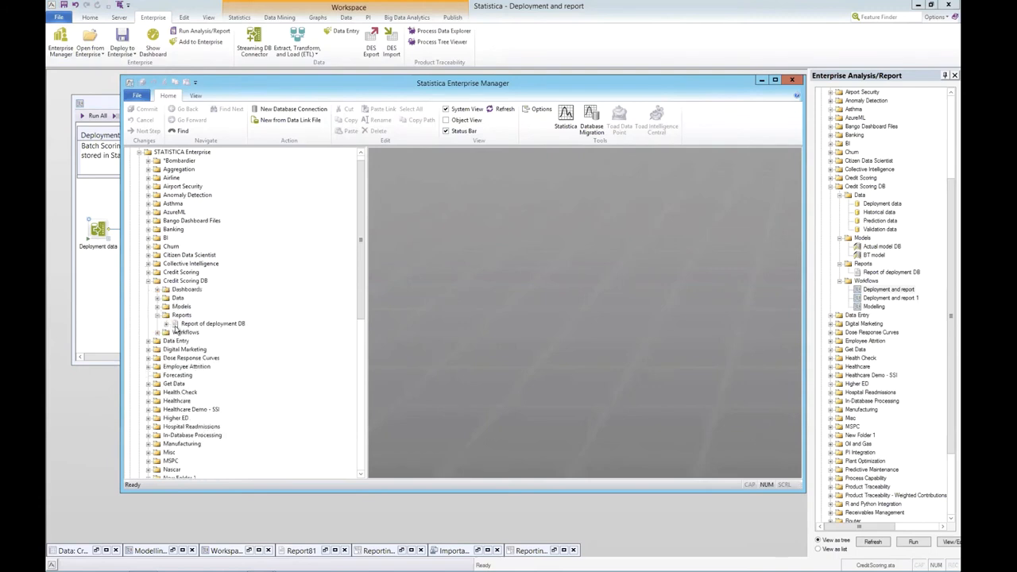
left_click(167, 324)
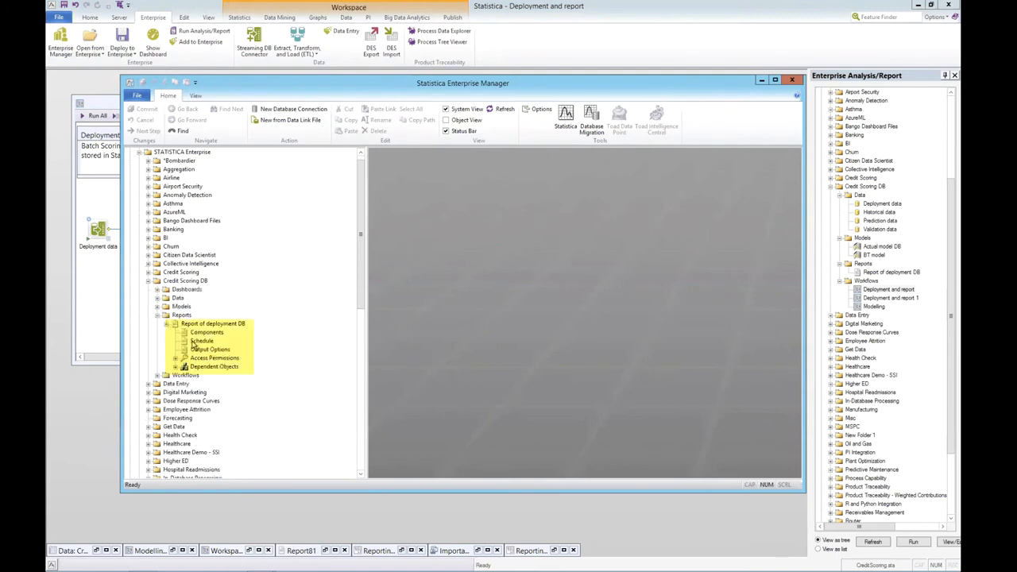
left_click(208, 333)
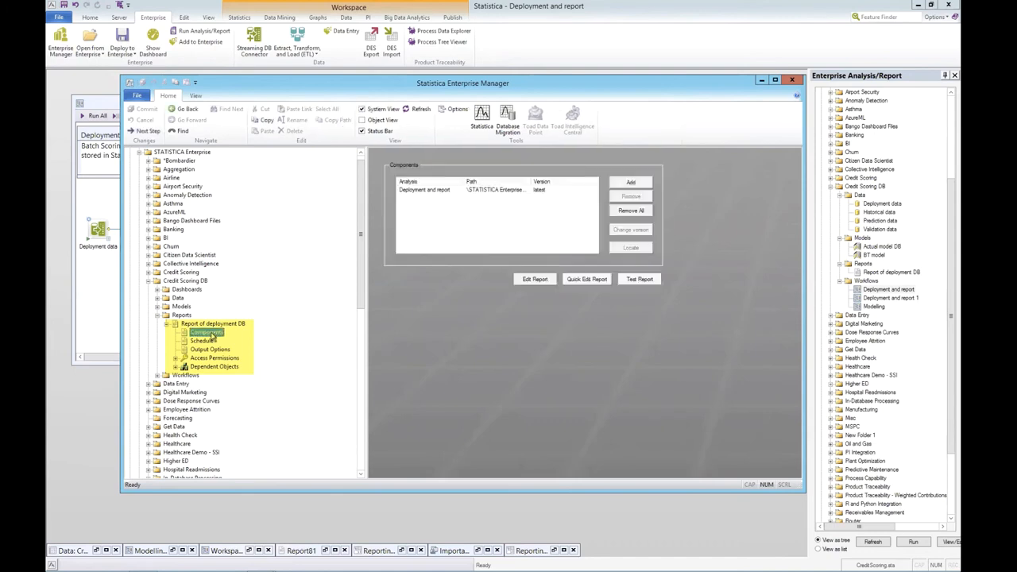
Step: Set the schedule of Report of deployment DB to Weekly
left_click(201, 341)
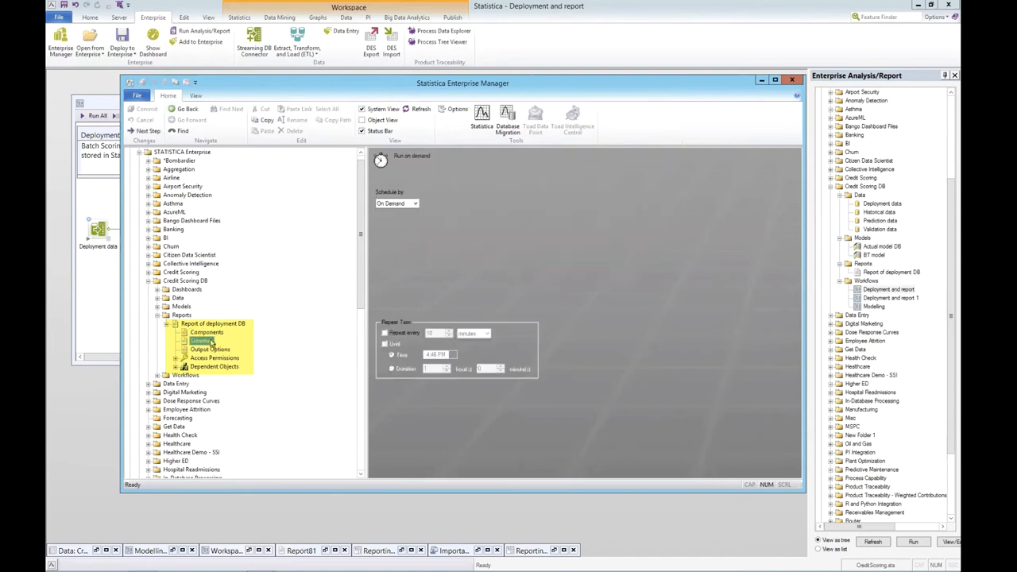
left_click(411, 205)
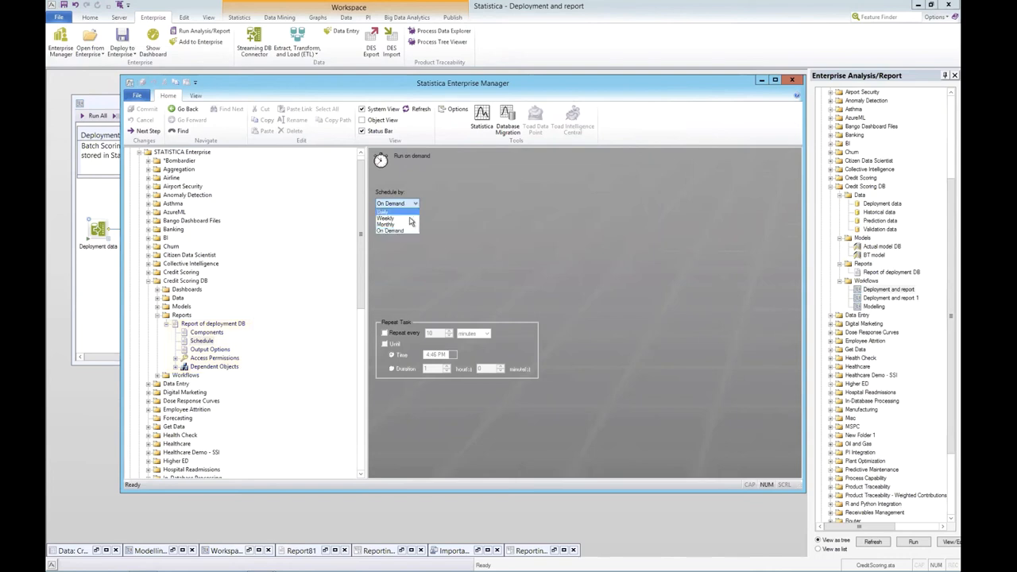
left_click(409, 216)
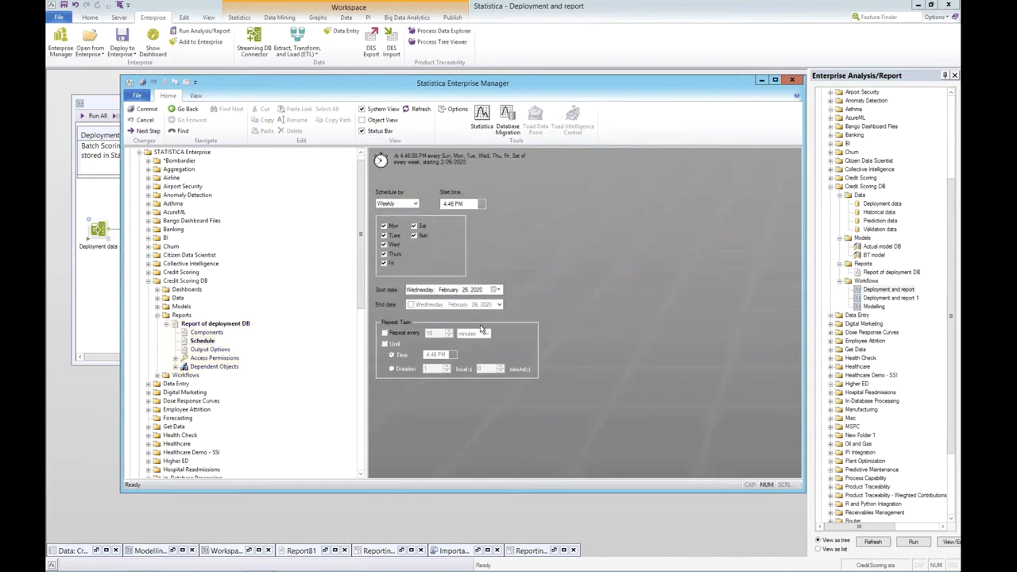
Step: Check the report's output options and available output file types, and close Enterprise Manager without applying the pending changes
left_click(219, 351)
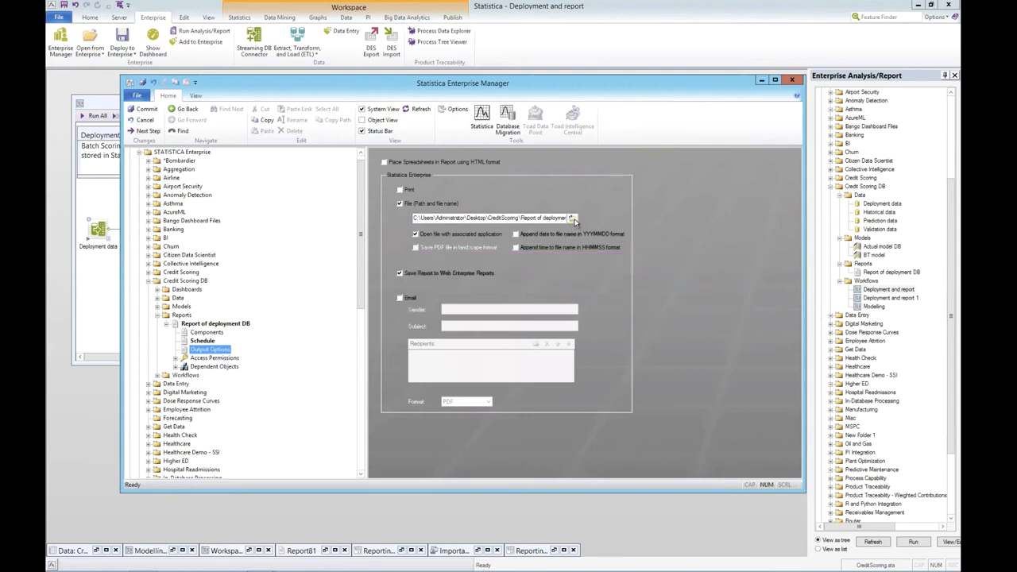
left_click(573, 220)
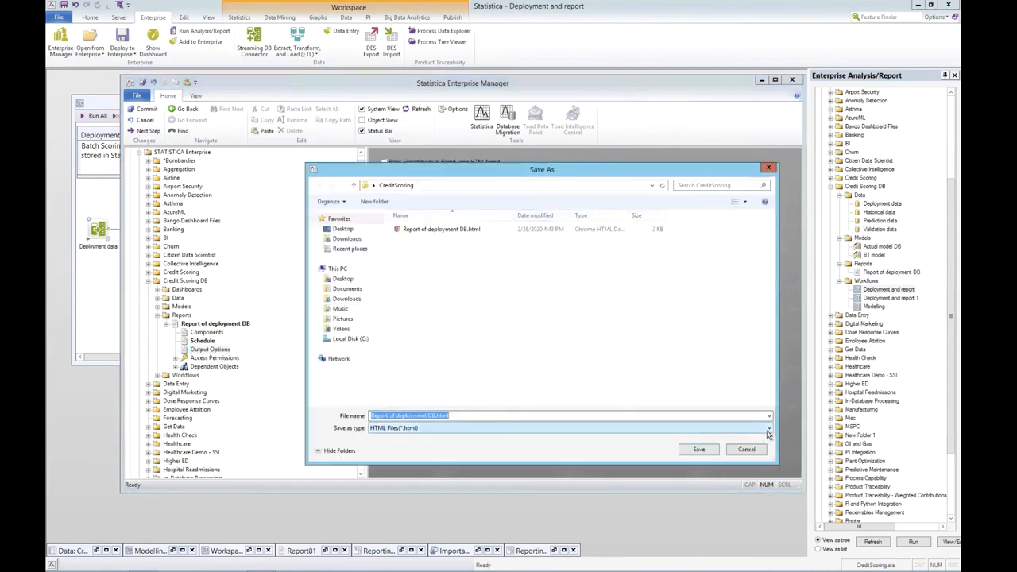
left_click(768, 429)
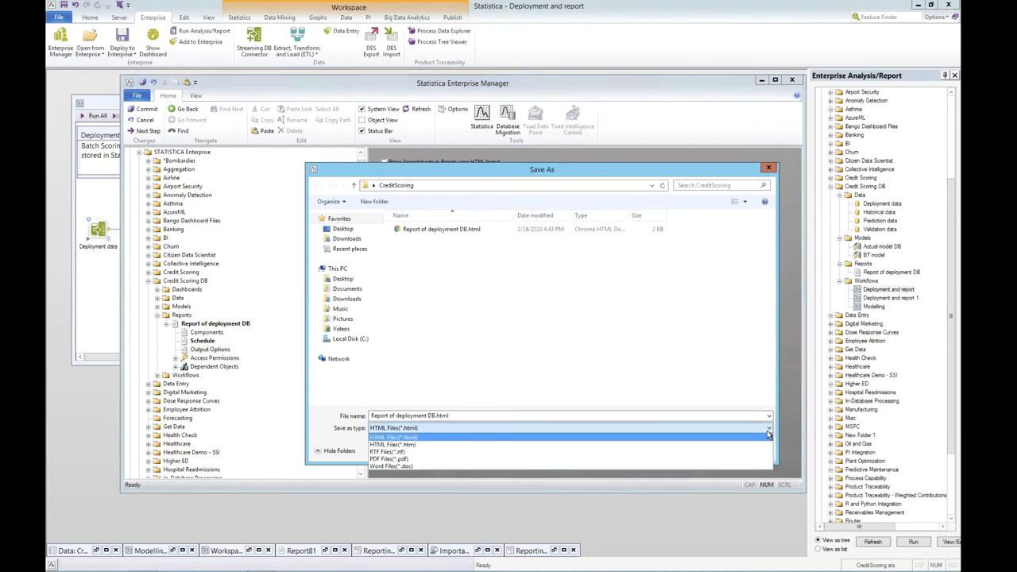
left_click(768, 436)
left_click(749, 452)
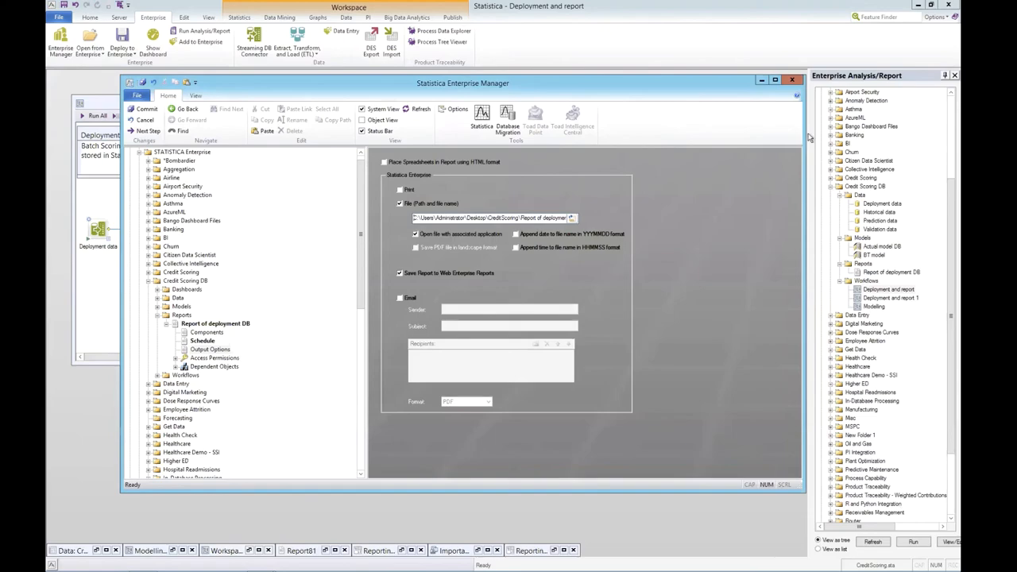
left_click(794, 81)
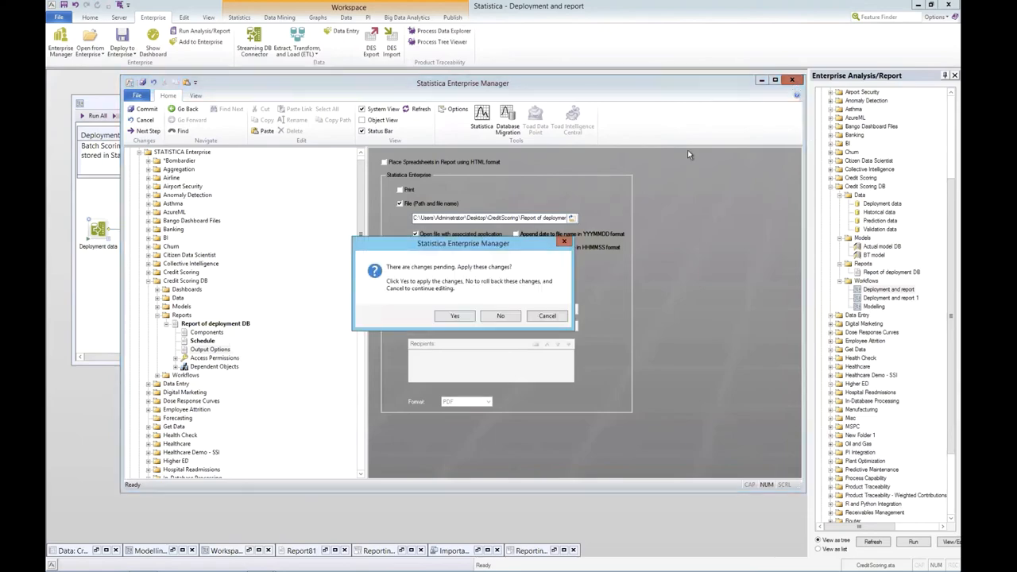
left_click(497, 318)
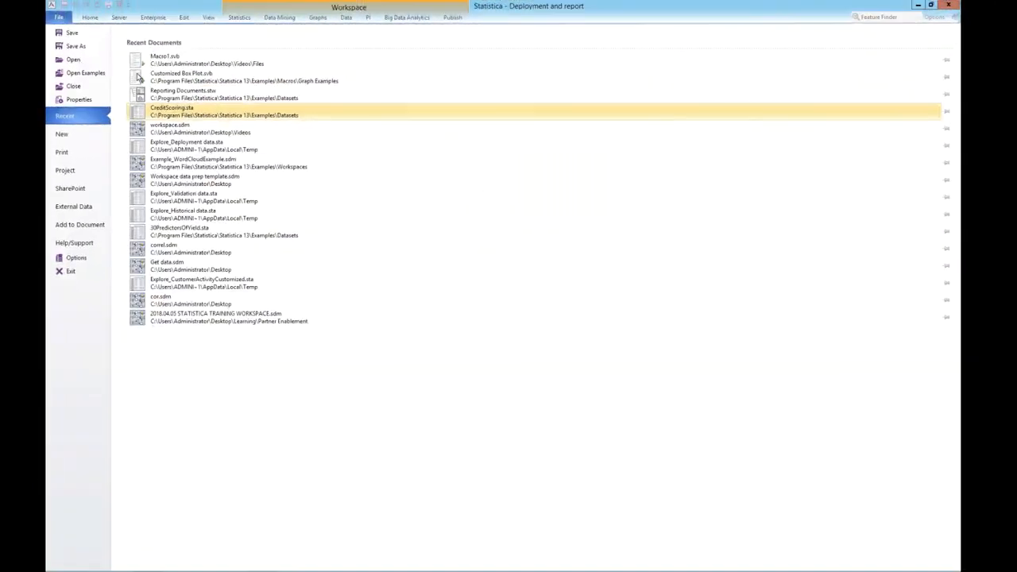
Step: Create a new macro and replace its default code with the copied recorded macro code, settling the macro references
left_click(76, 137)
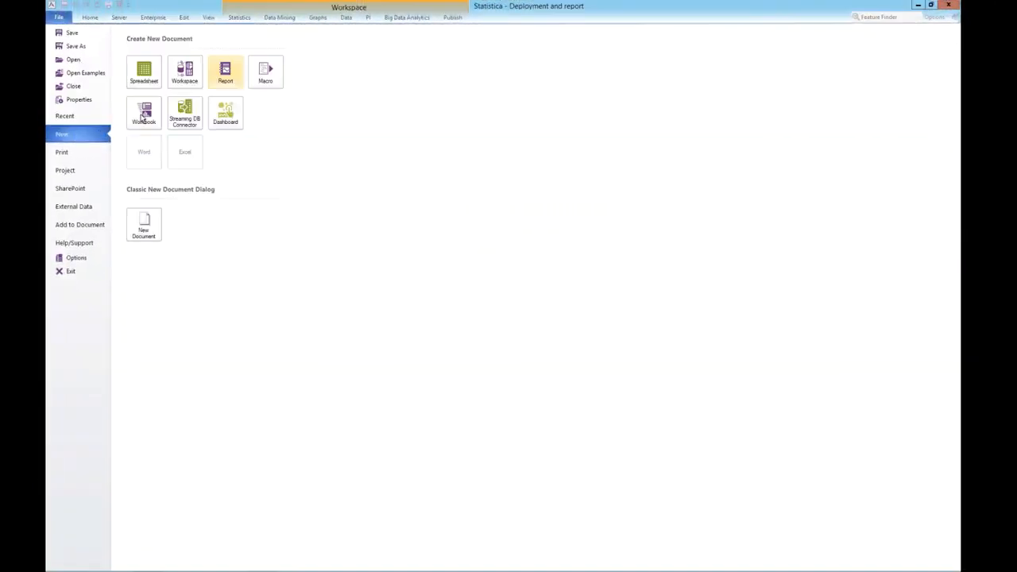
left_click(266, 71)
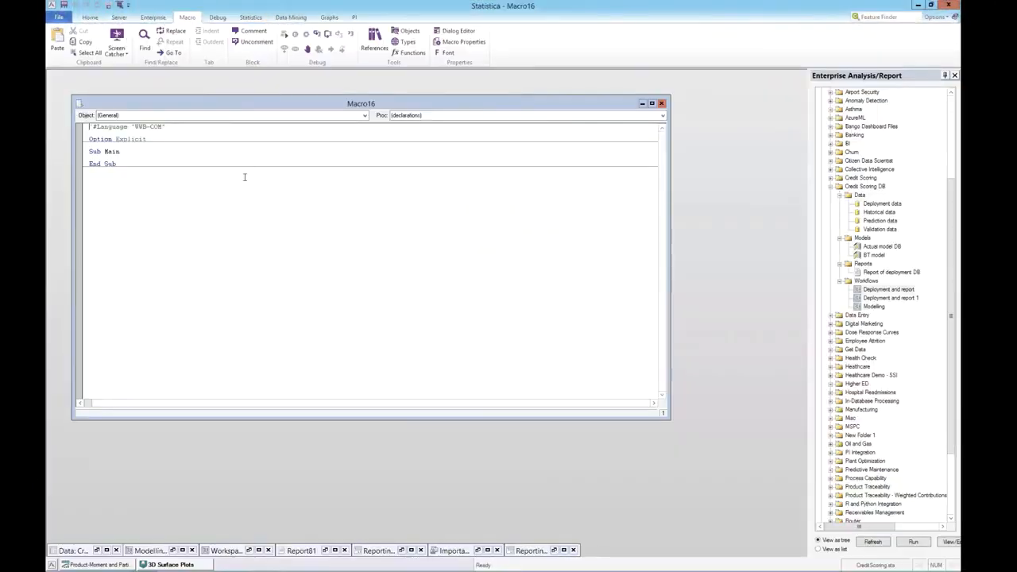
key("ctrl+a")
key("ctrl+v")
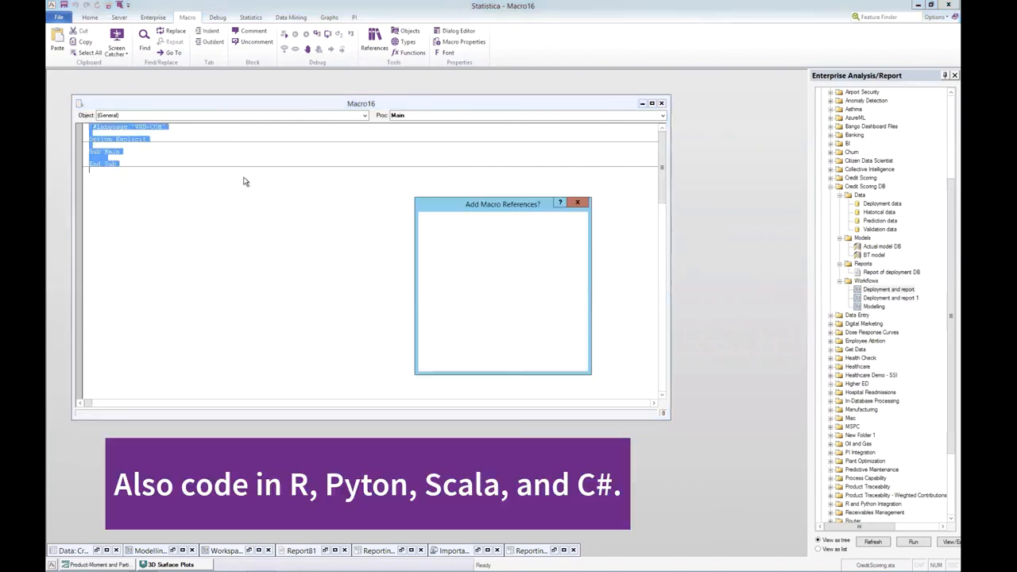
left_click(514, 360)
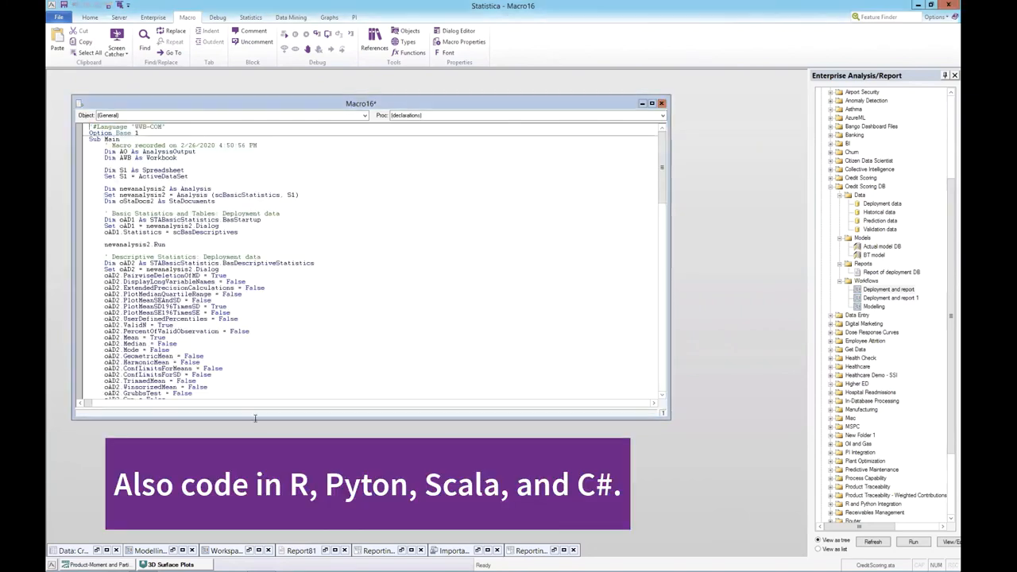
Step: Restore the minimized CreditScoring data spreadsheet and run the new macro on it
left_click(96, 550)
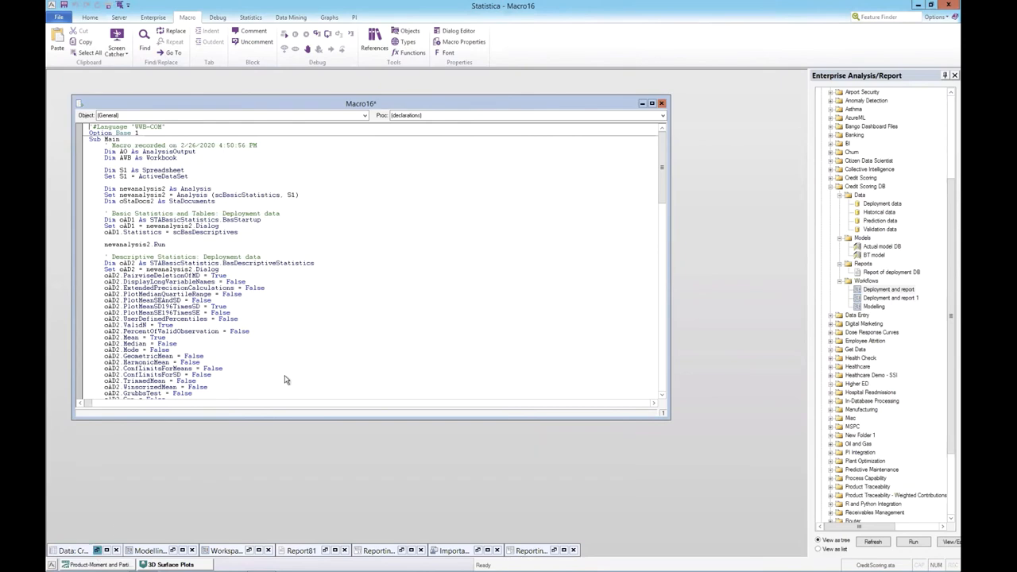
left_click(329, 109)
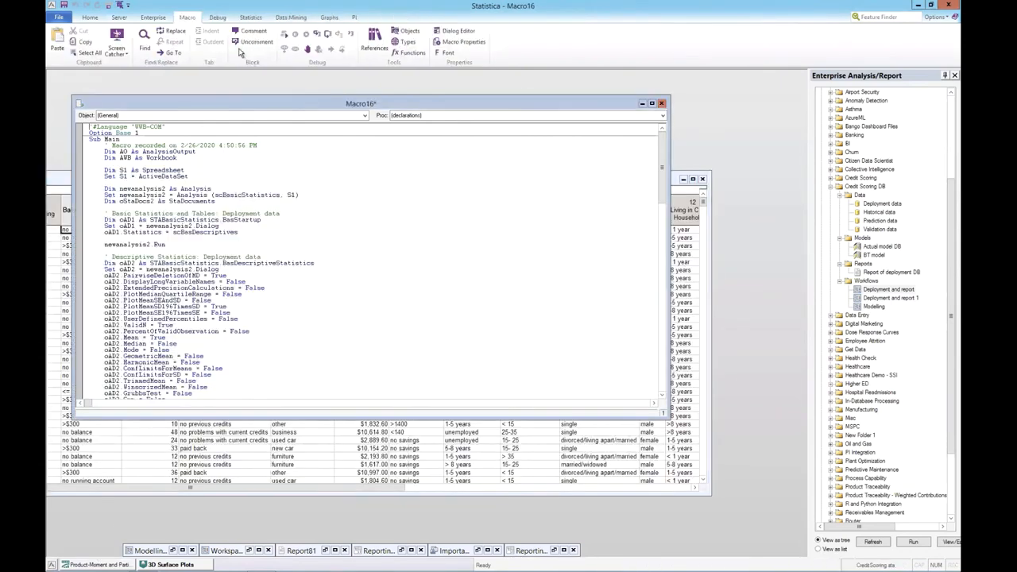
key("F5")
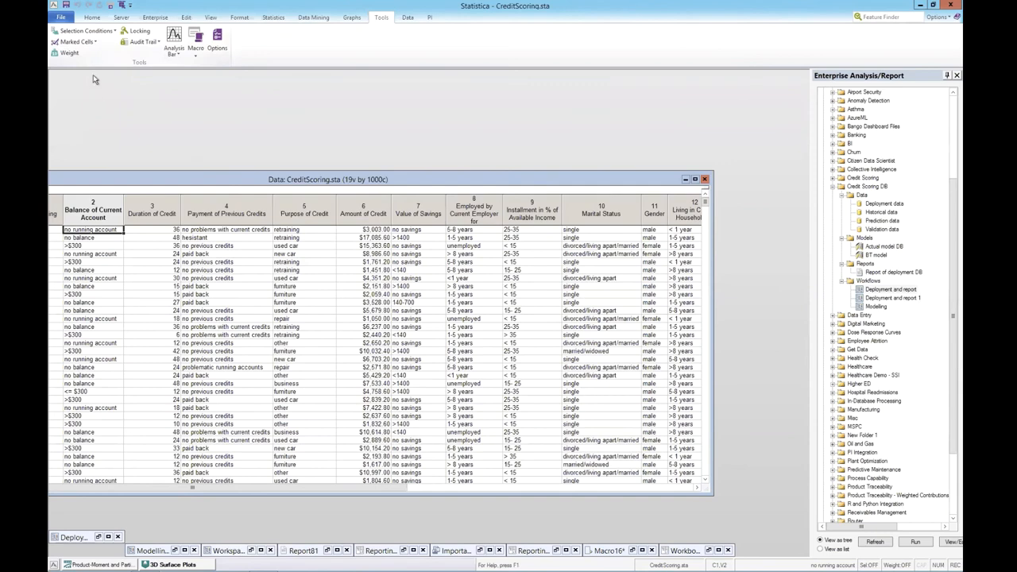
Step: Save the open documents as a Statistica project file named project1 and exit the program
left_click(61, 18)
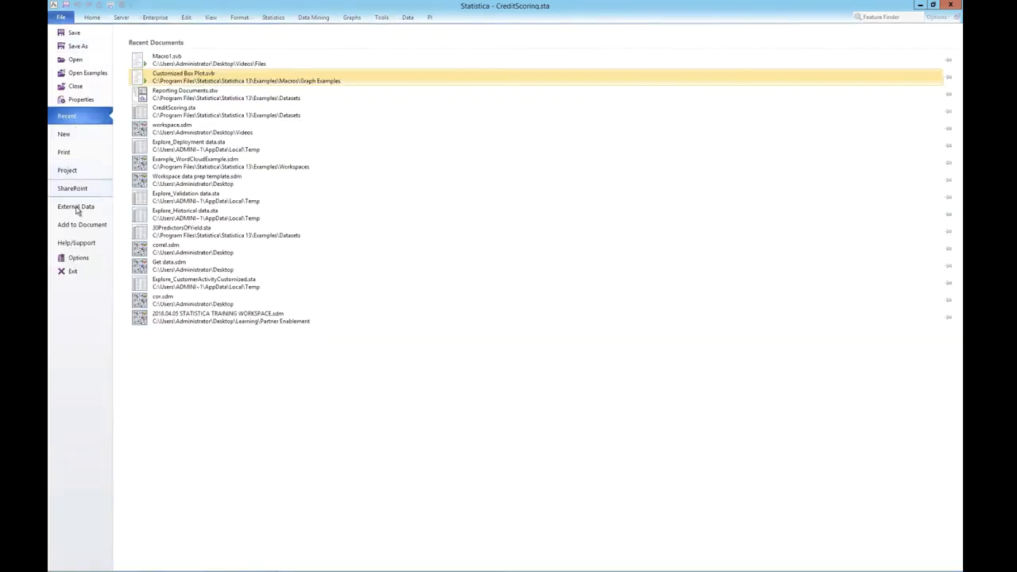
left_click(71, 170)
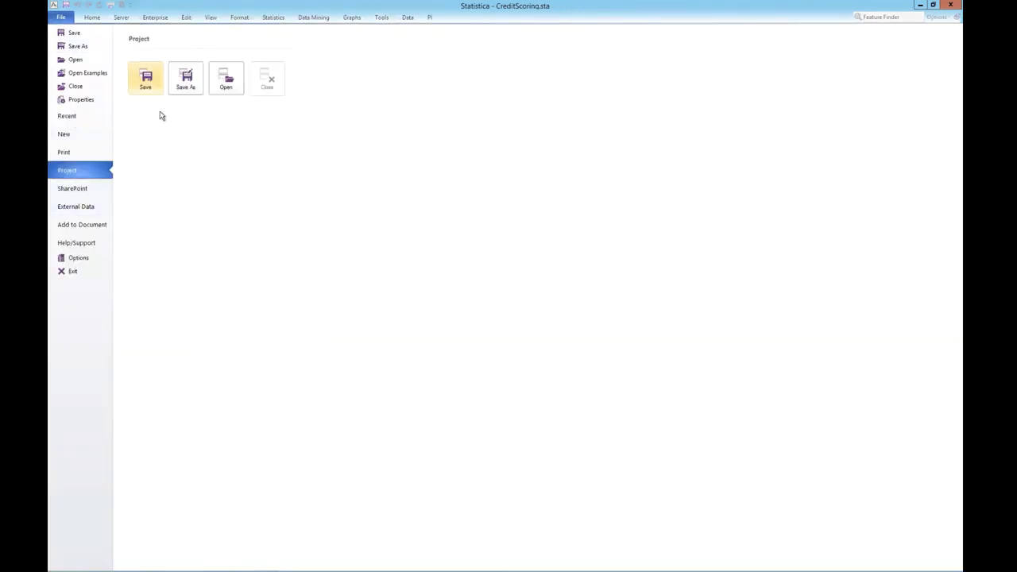
left_click(186, 79)
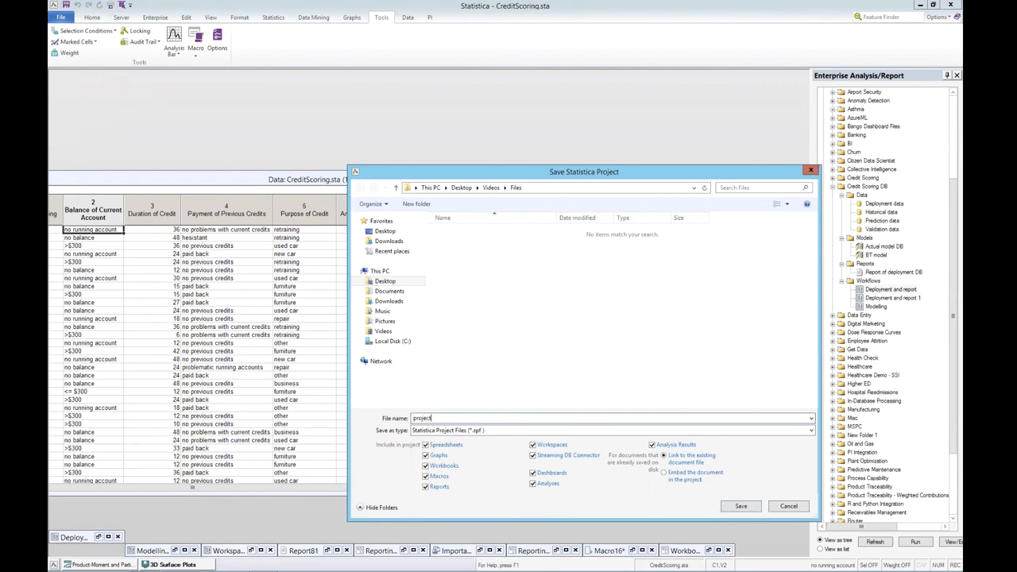
left_click(742, 507)
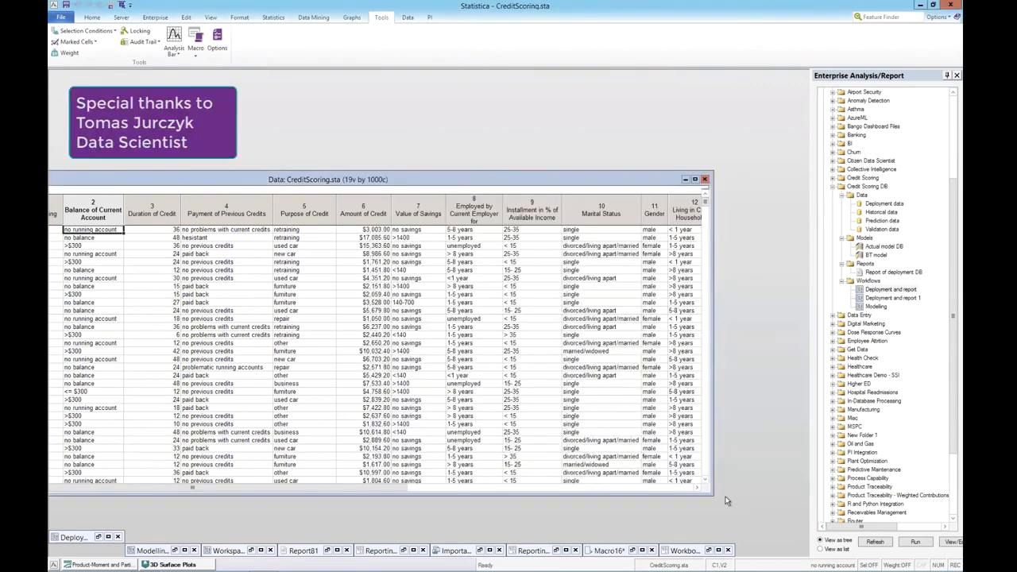
left_click(952, 5)
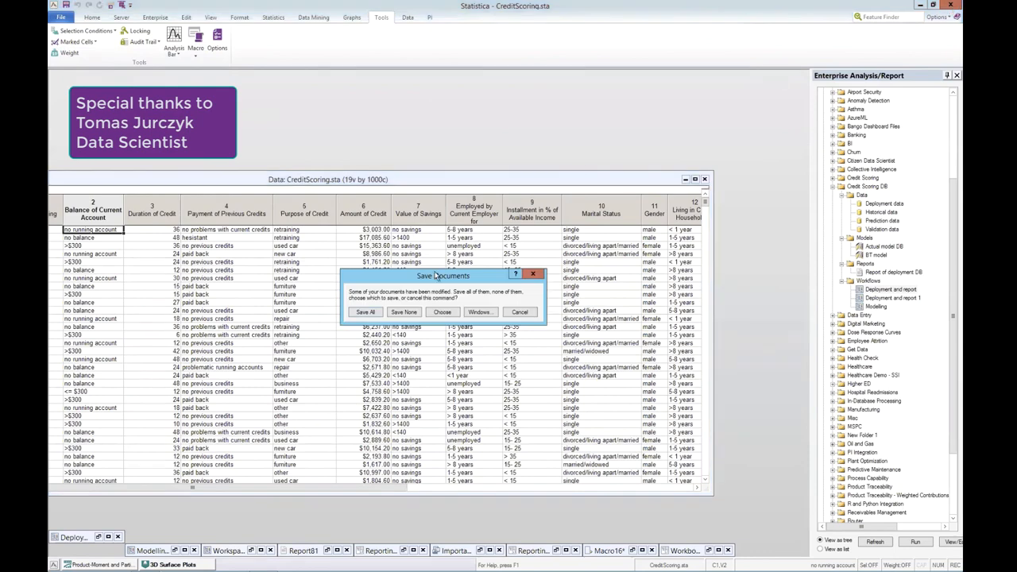